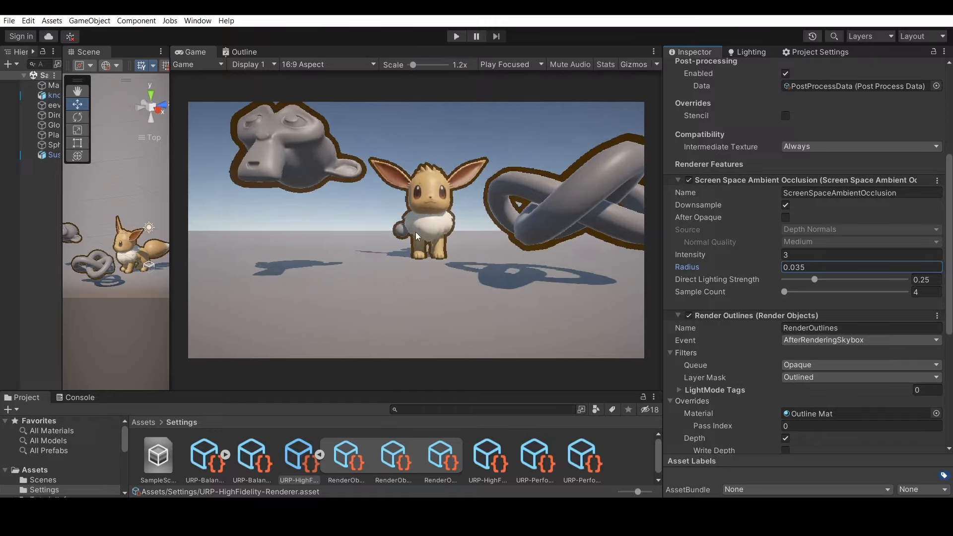
left_click_drag(169, 268, 551, 288)
left_click_drag(397, 313, 149, 318, "alt")
left_click_drag(784, 297, 200, 290, "alt")
scroll(200, 289, "down", 6)
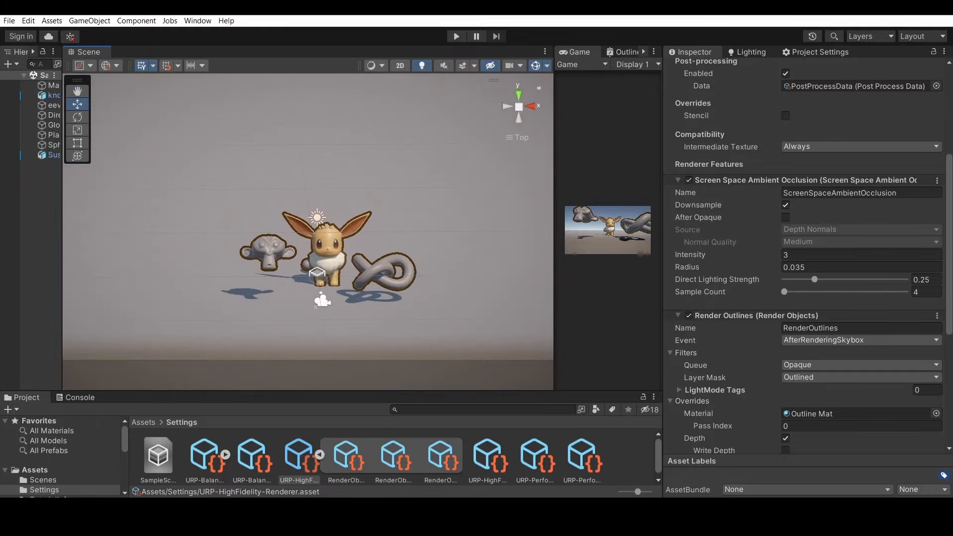
left_click(721, 524)
left_click(817, 493)
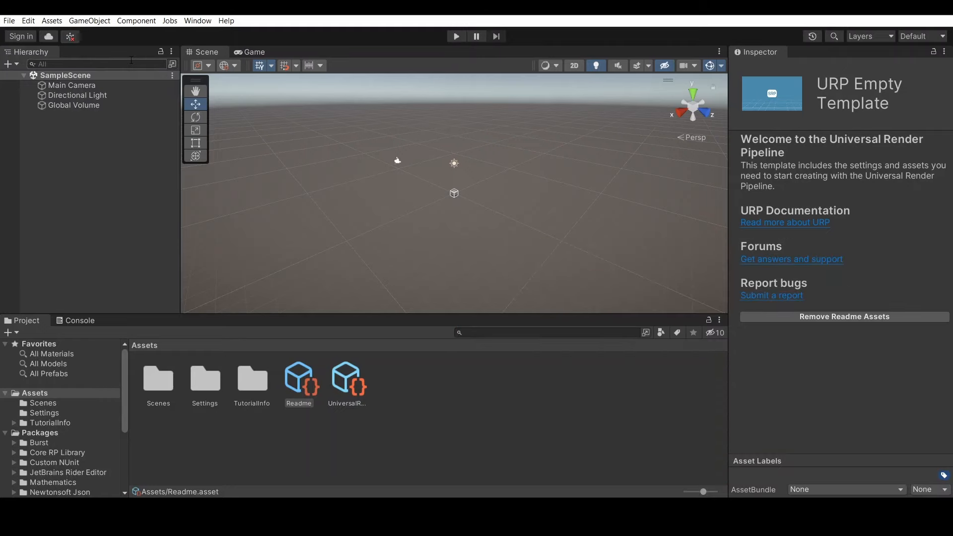
Locate the option for converting selected built-in materials to URP
left_click(28, 20)
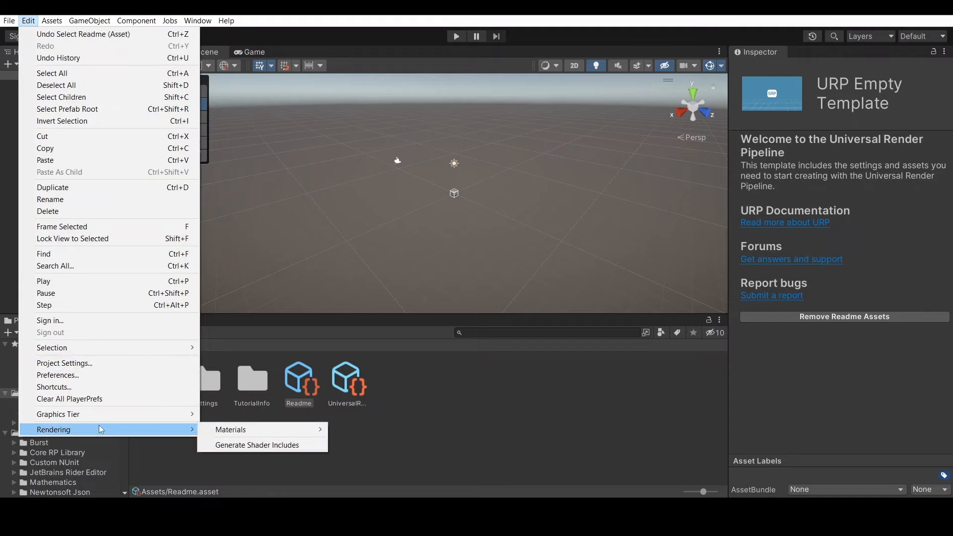
mouse_move(128, 434)
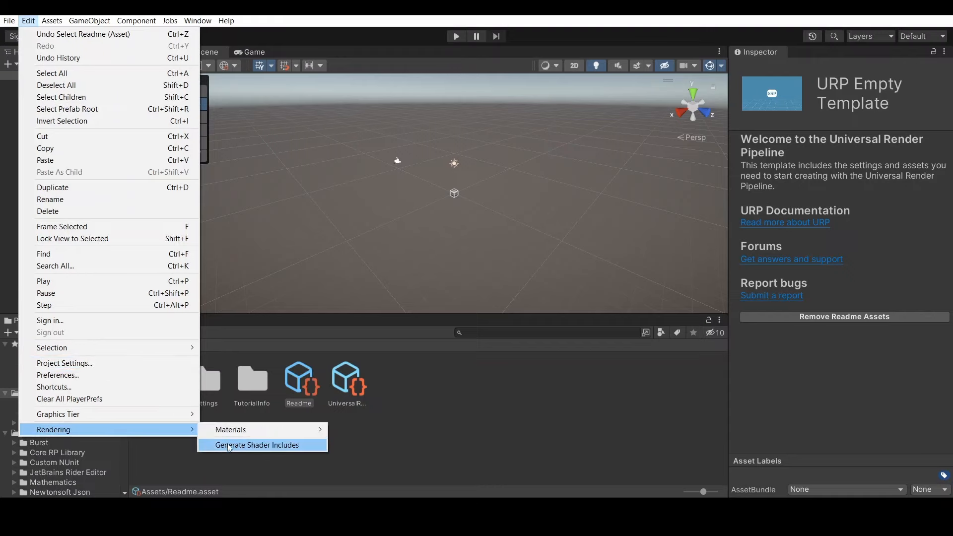
mouse_move(228, 435)
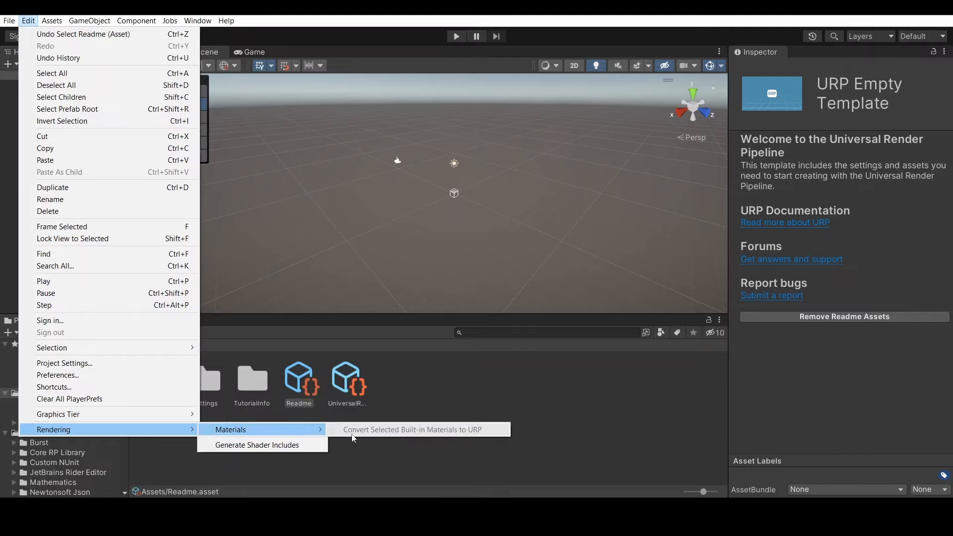
left_click(408, 397)
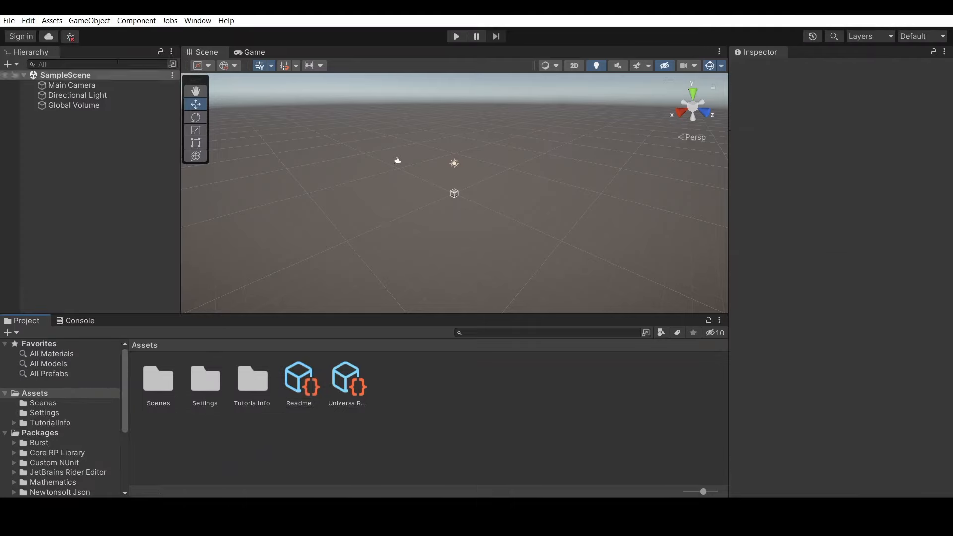
Import the eevee.fbx model from the Downloads folder as a new asset
left_click(52, 20)
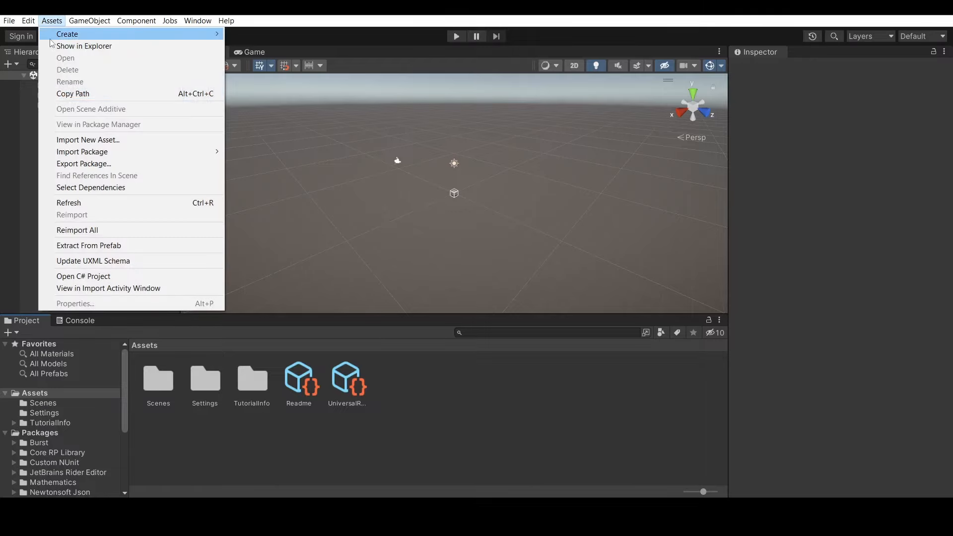
left_click(75, 138)
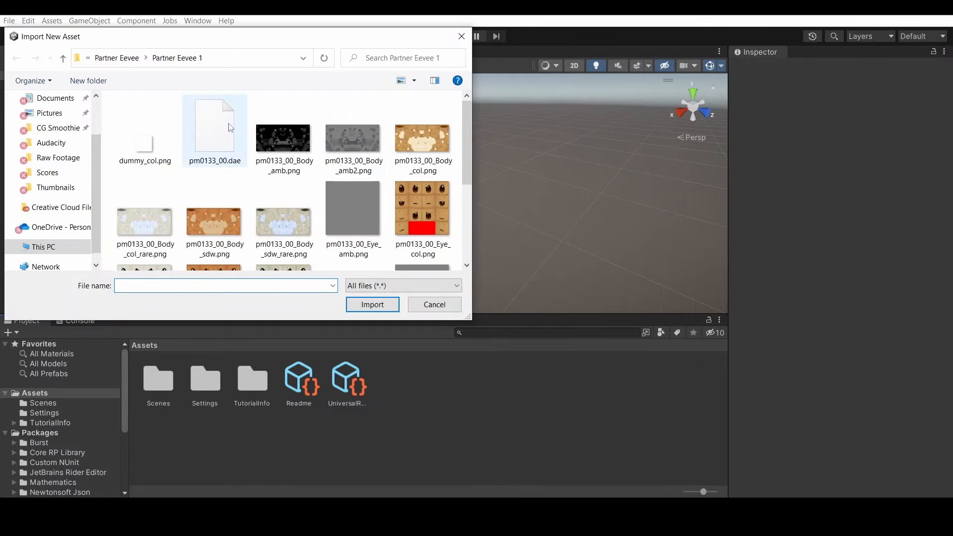
scroll(56, 145, "up", 2)
left_click(55, 144)
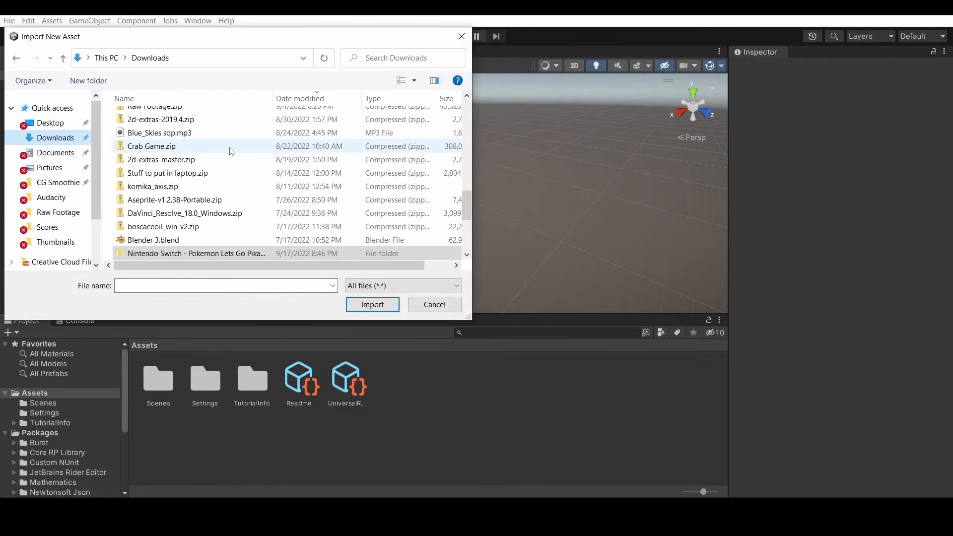
scroll(226, 183, "up", 10)
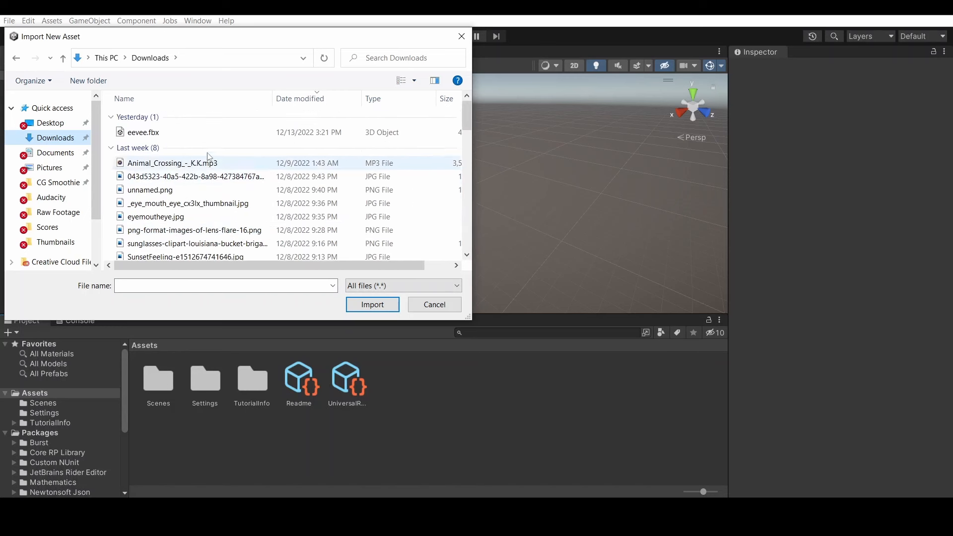
double_click(144, 132)
Add the imported eevee model to the sample scene at the origin and select it
right_click_drag(522, 149, 501, 164)
middle_click_drag(486, 168, 365, 273)
left_click(397, 201)
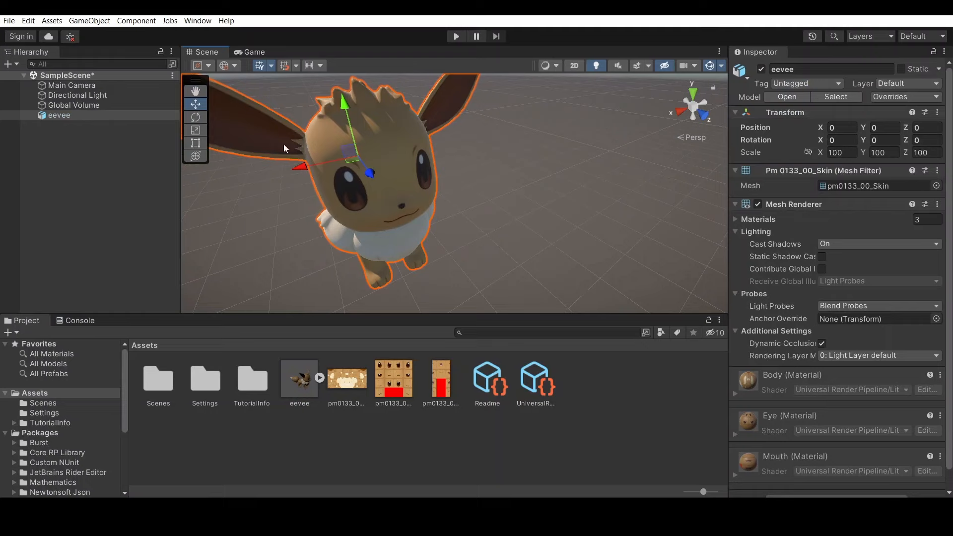
Set the eevee model's scale to 1 on all three axes and frame it in the Scene view
left_click(838, 152)
type("1")
key("Tab")
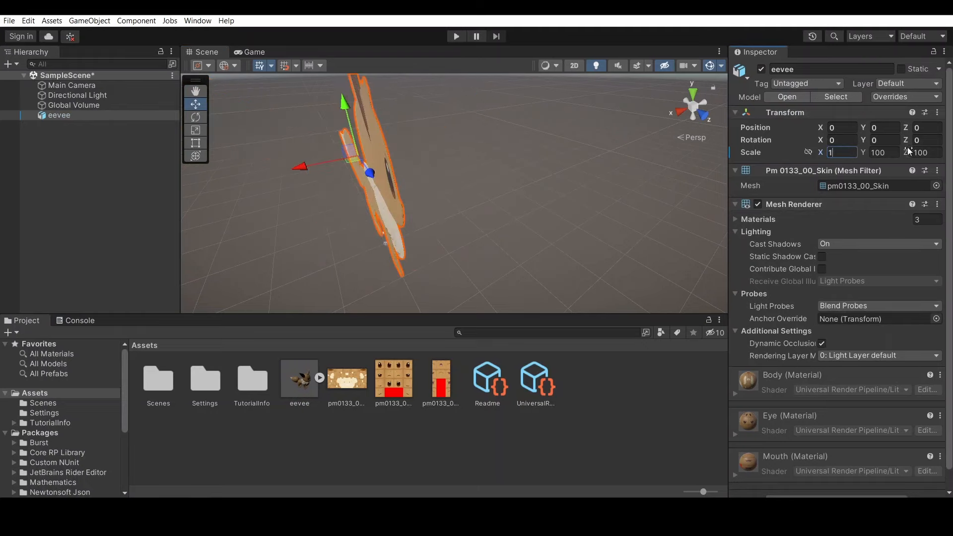
type("1")
key("Tab")
type("1")
left_click(51, 118)
double_click(51, 118)
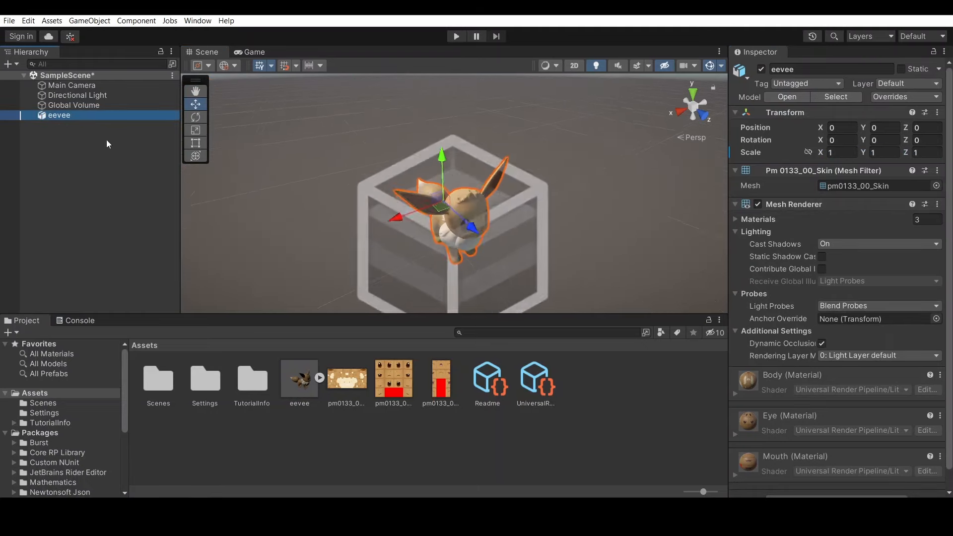
Hide the Global Volume in the scene and view the eevee model from the front
mouse_move(547, 207)
right_mouse_down()
mouse_move(474, 201)
mouse_move(534, 206)
right_mouse_up()
left_click(5, 105)
left_click(698, 117)
Enlarge the Scene view by narrowing the Hierarchy and Inspector, leaving enough height to show the project's assets
left_click_drag(454, 314, 454, 436)
left_click_drag(180, 198, 134, 199)
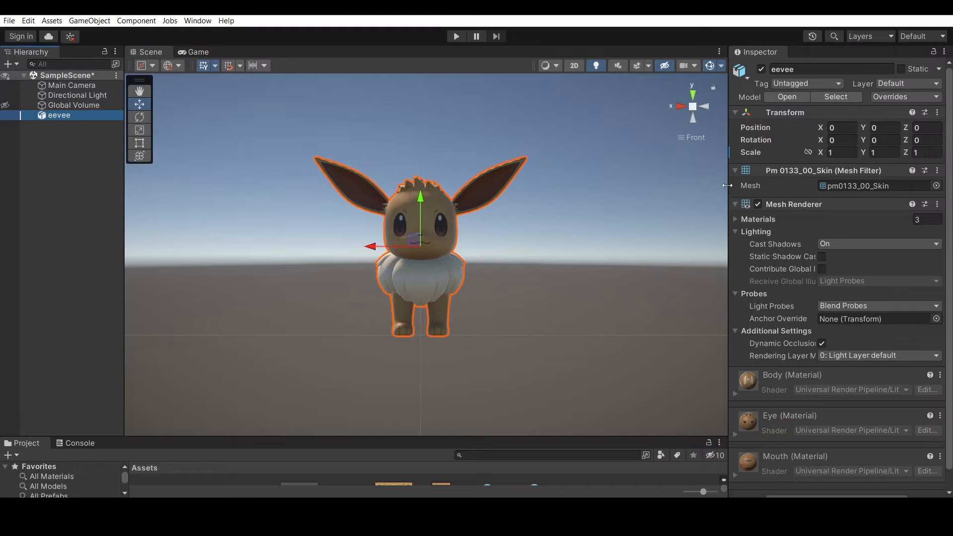
left_click_drag(728, 185, 789, 191)
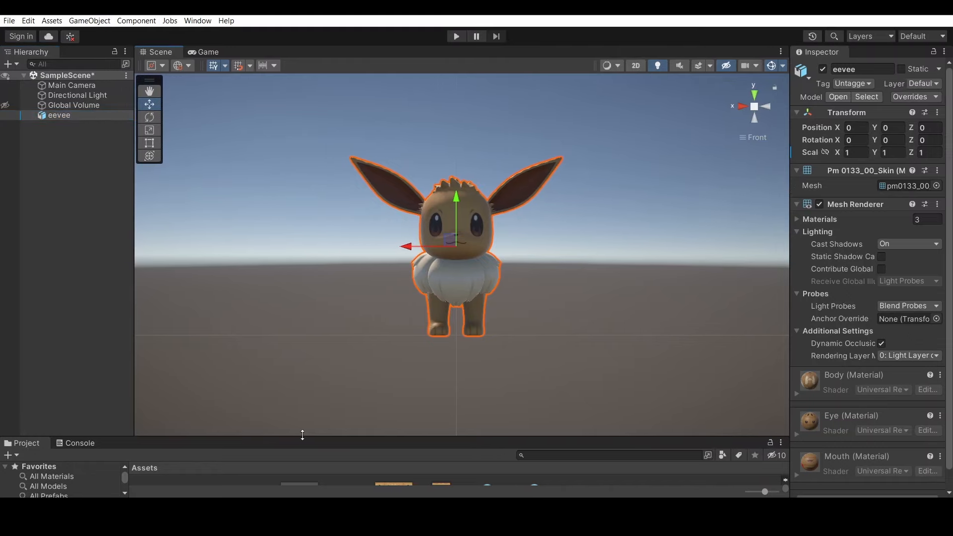
left_click_drag(302, 435, 302, 372)
Create a URP Unlit Shader Graph in the Assets folder and name it Outline ShaderGraph
right_click(584, 445)
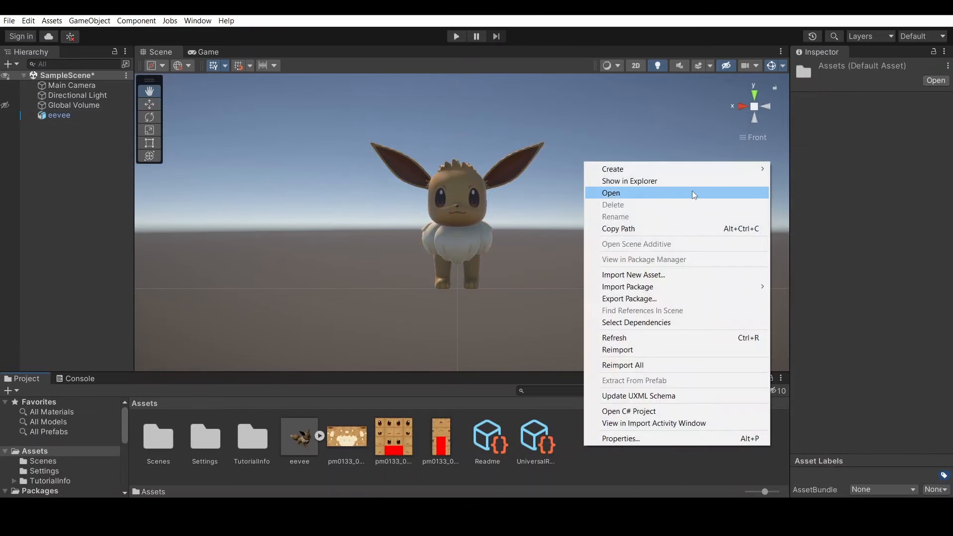
mouse_move(695, 168)
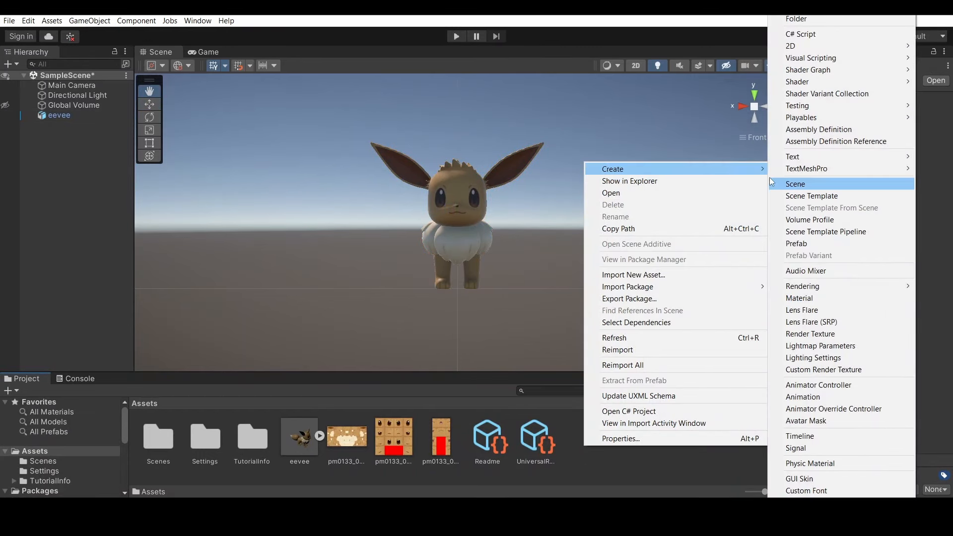
mouse_move(790, 74)
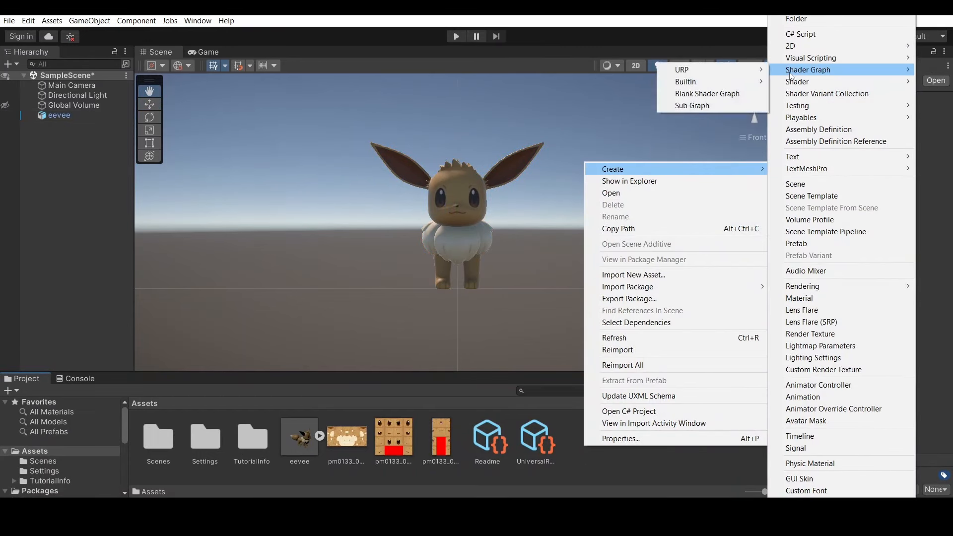
mouse_move(746, 72)
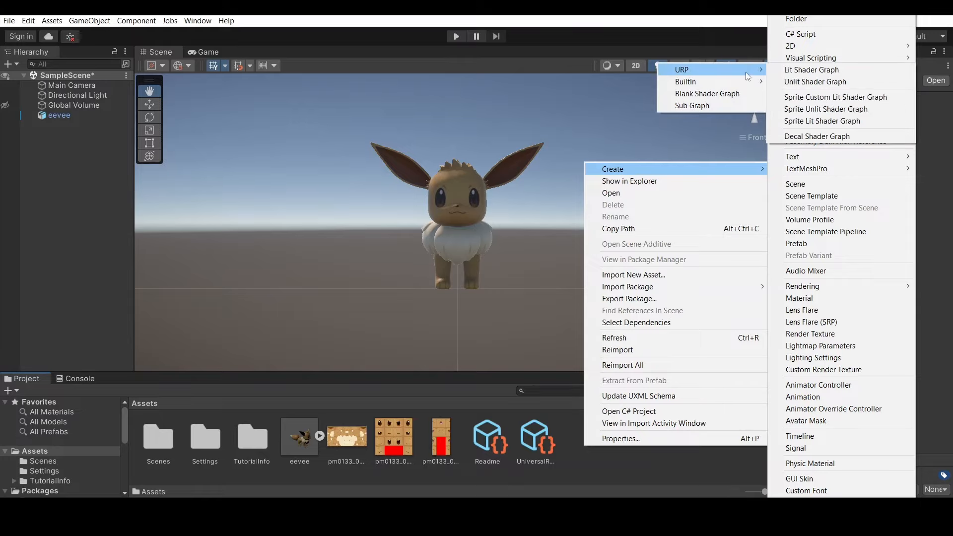
left_click(794, 82)
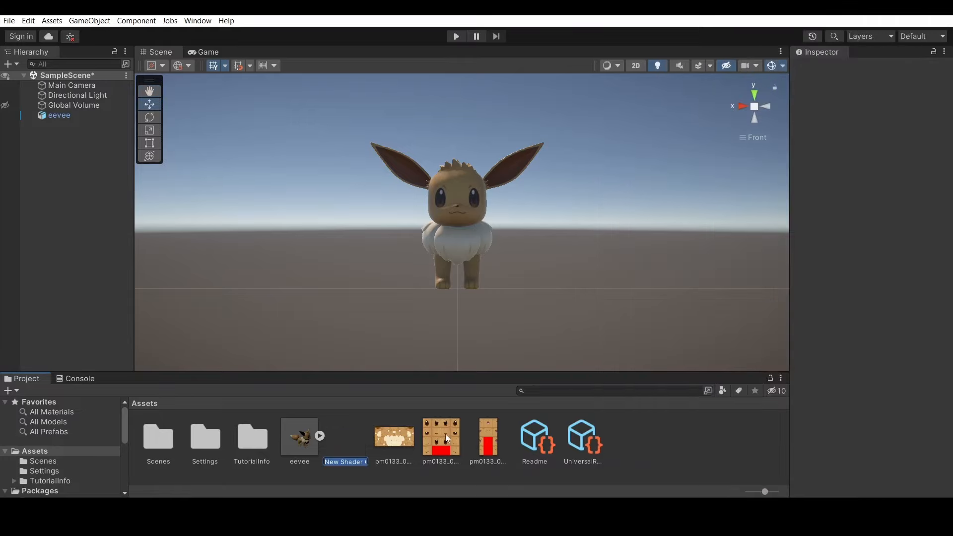
type("Outline Sha")
type("derGraph")
key("Return")
Open Outline ShaderGraph, dock its editor beside the Scene view and widen it, moving the Graph Inspector clear of the Vertex and Fragment blocks
double_click(353, 441)
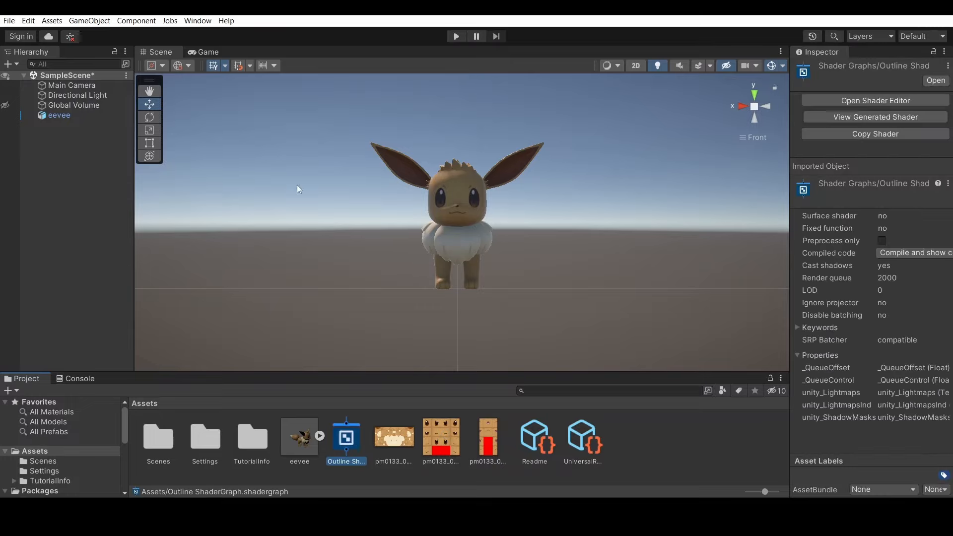
left_click_drag(278, 52, 707, 198)
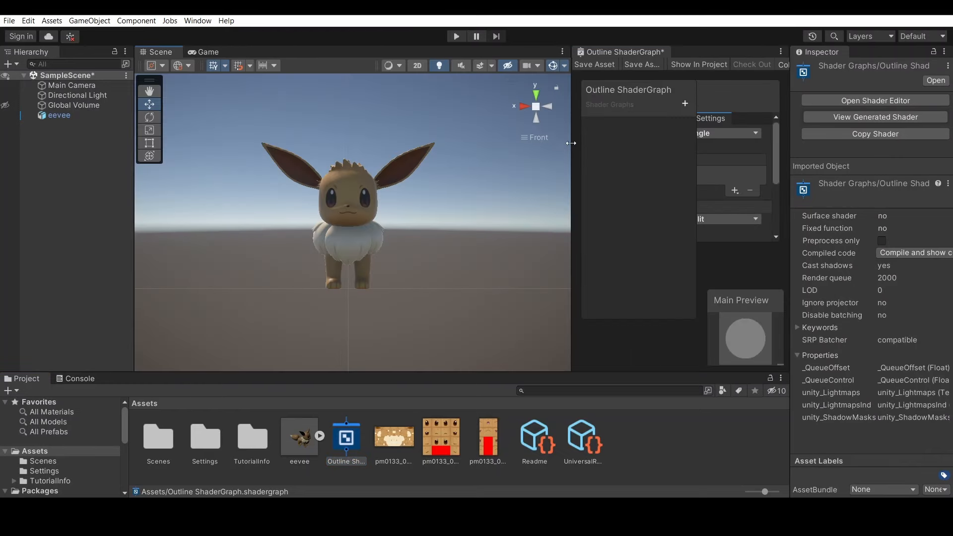
left_click_drag(571, 143, 375, 144)
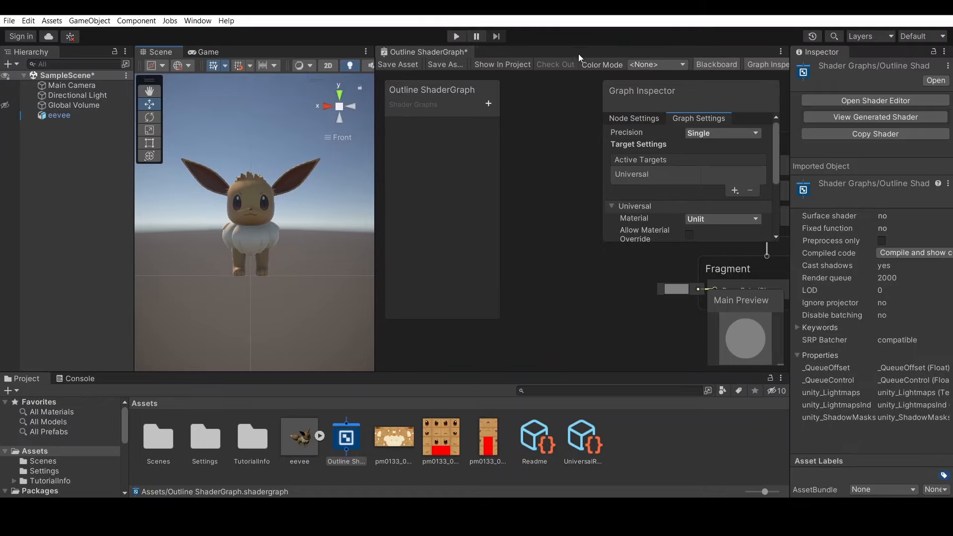
left_click_drag(659, 114, 612, 163)
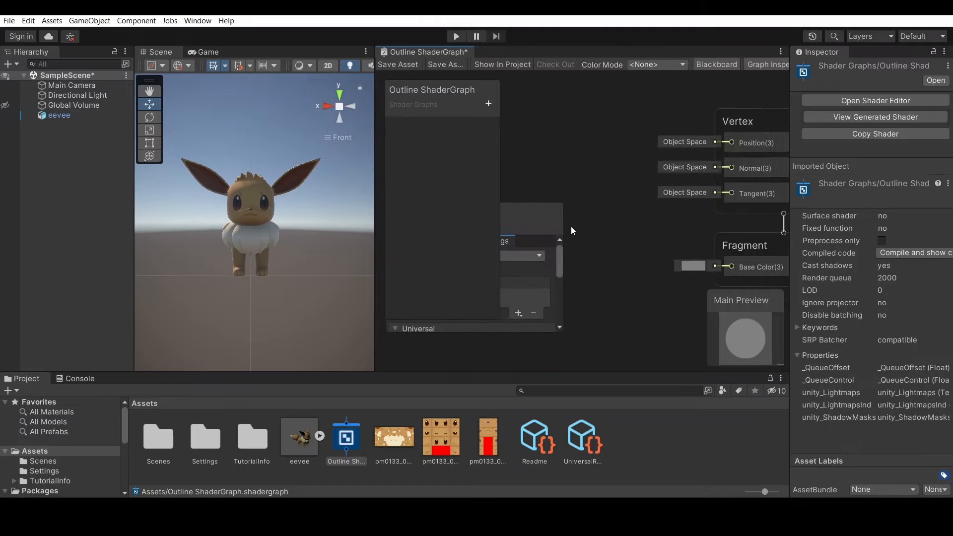
scroll(567, 193, "down", 1)
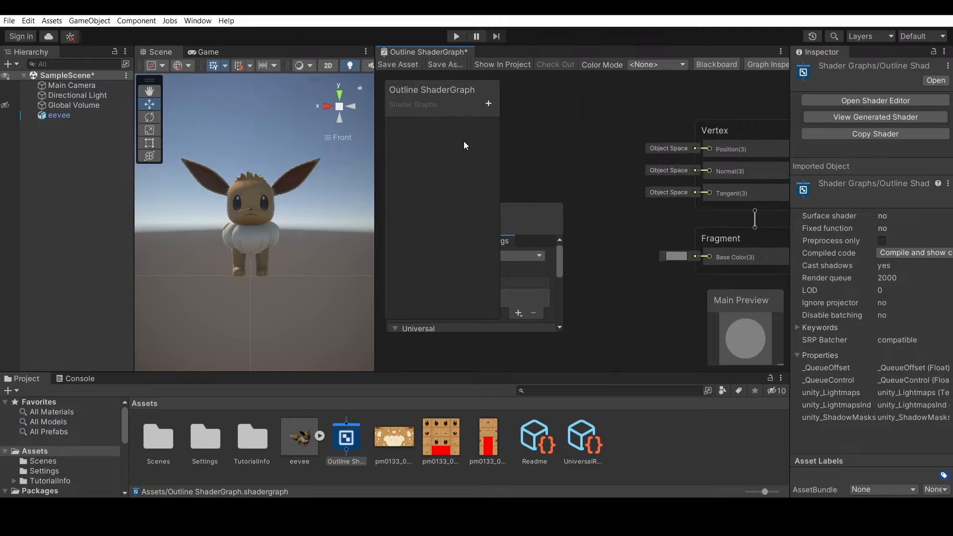
Add a Color property named Outline Color to the shader graph
left_click(488, 103)
left_click(523, 169)
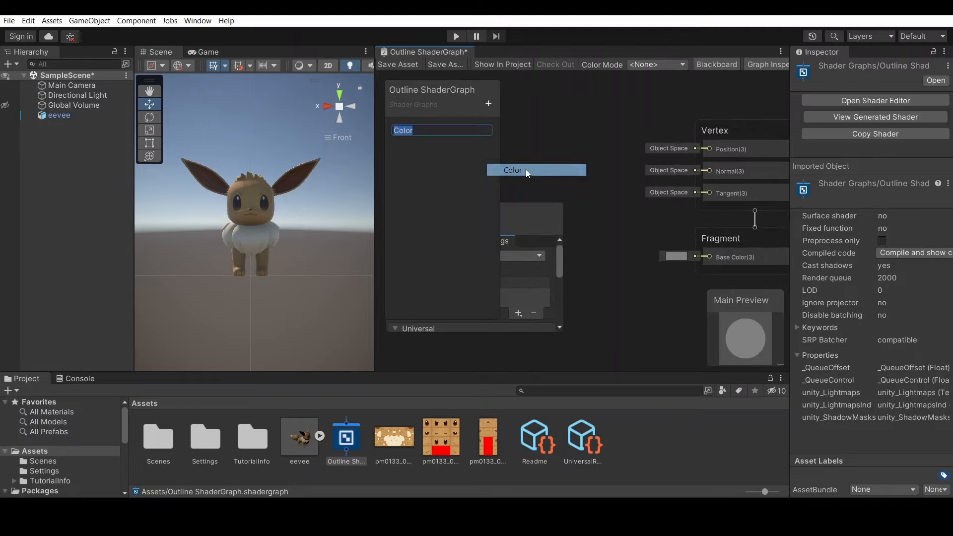
type("Outline Color")
key("Return")
Place the Outline Color property in the graph and connect it to the Fragment block's Base Color input
left_click_drag(424, 128, 575, 238)
left_click_drag(644, 247, 710, 257)
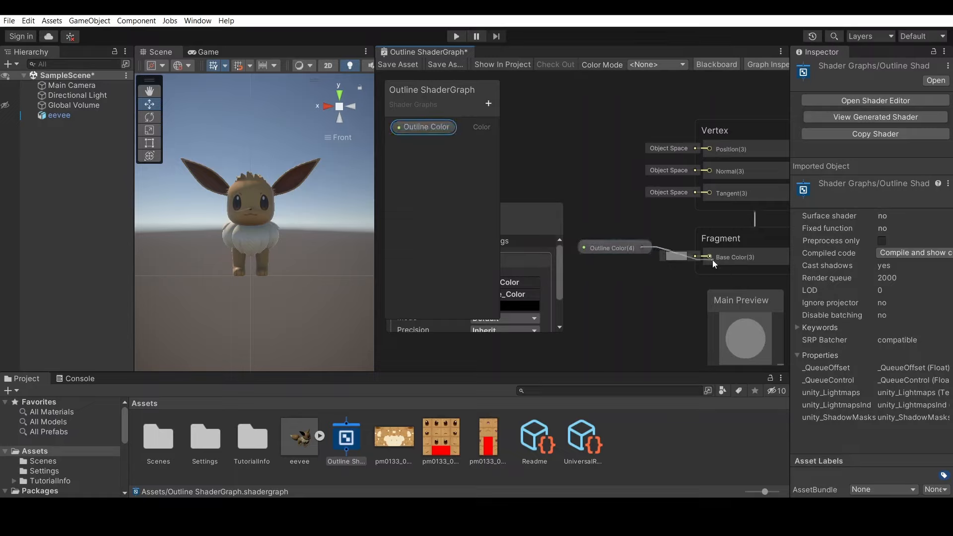
left_click_drag(593, 248, 598, 275)
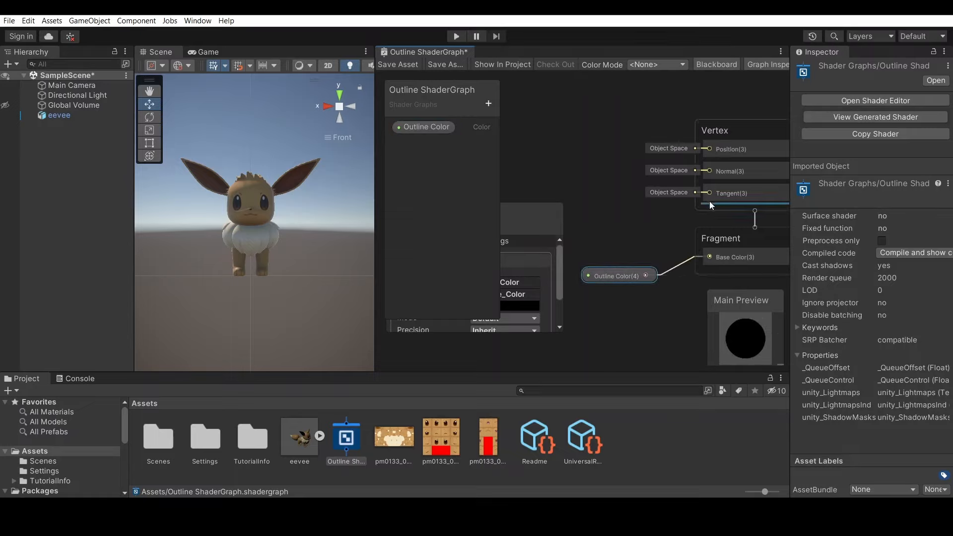
Add a Normal Vector node, set its space to Object, and place it well before the Vertex block
scroll(546, 174, "down", 5)
right_click(560, 168)
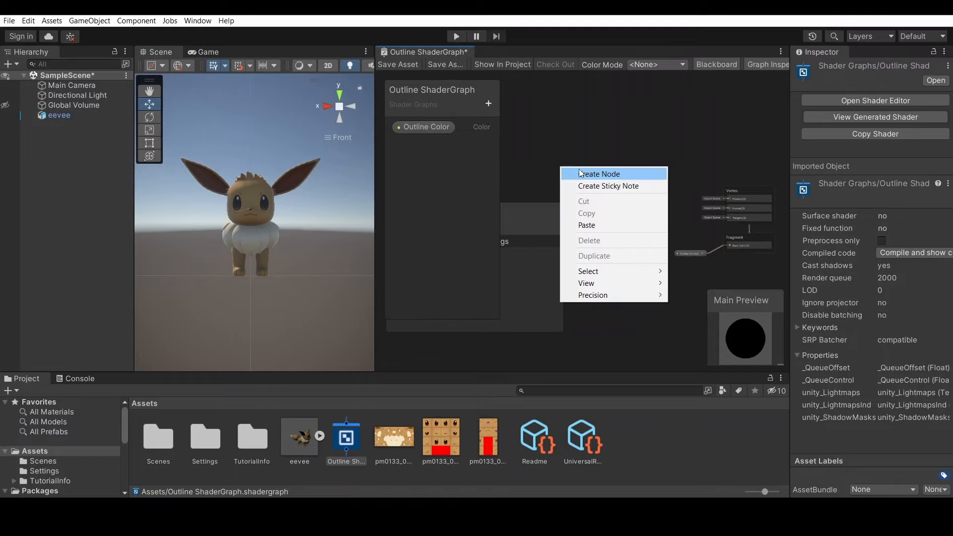
left_click(579, 173)
type("normal")
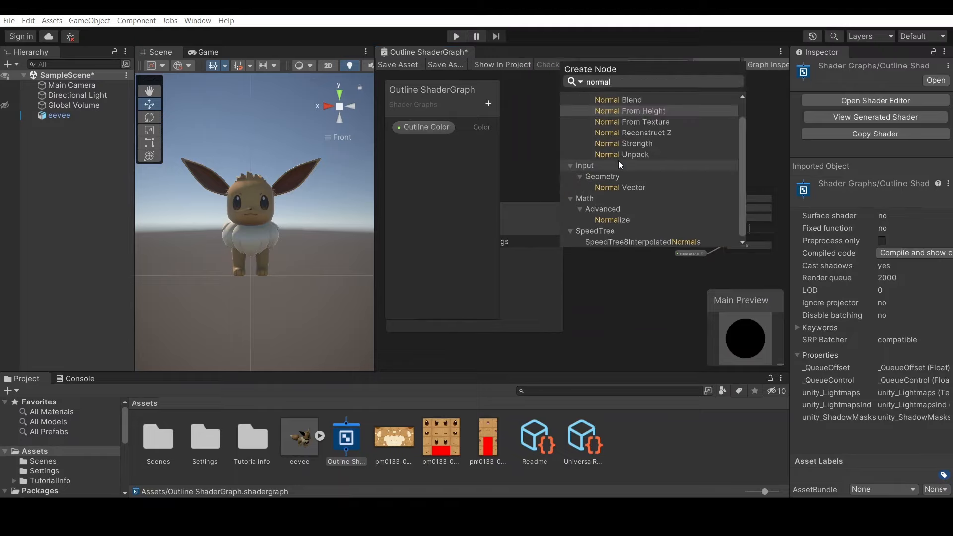
left_click(615, 187)
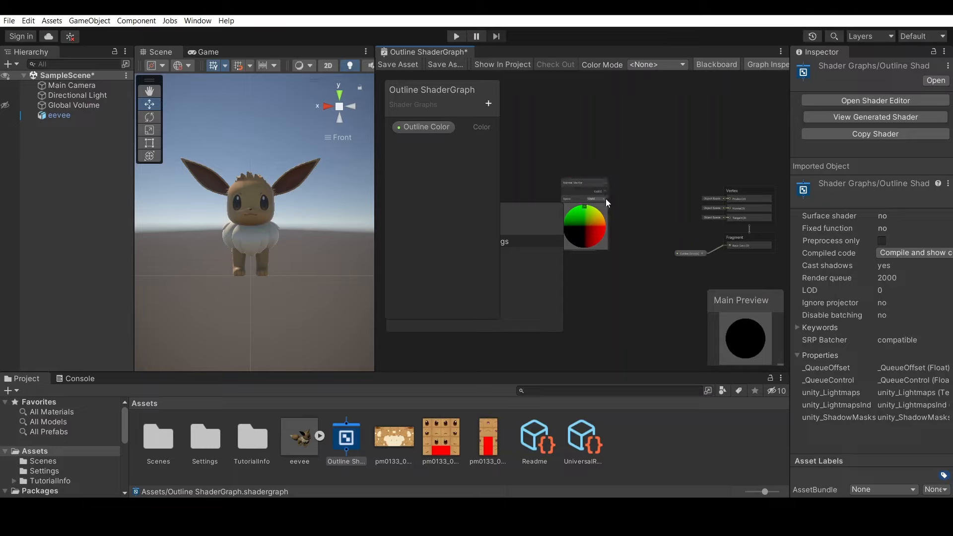
left_click(598, 198)
left_click(613, 208)
left_click_drag(590, 192, 545, 152)
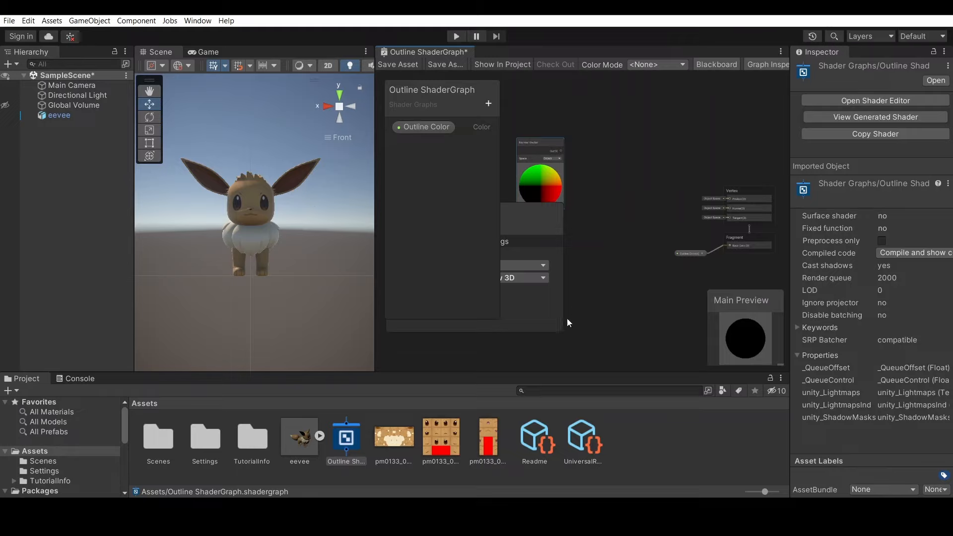
Add a Normalize node fed by the Normal Vector node's output
left_click_drag(561, 152, 601, 156)
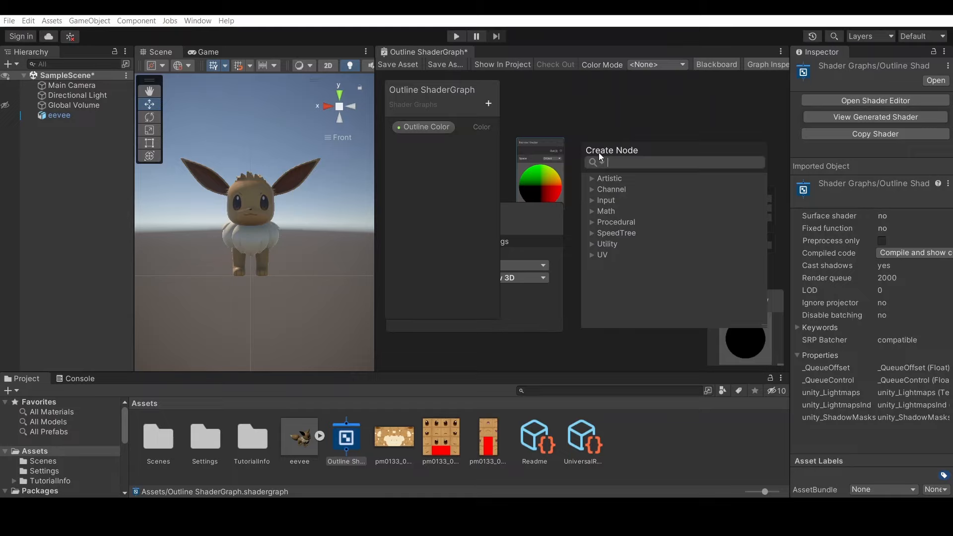
type("normalize")
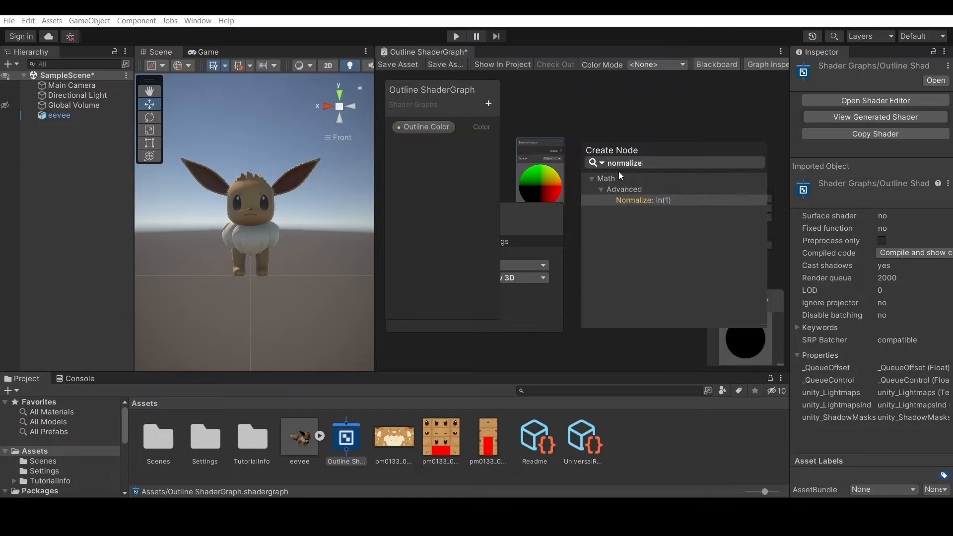
left_click(620, 201)
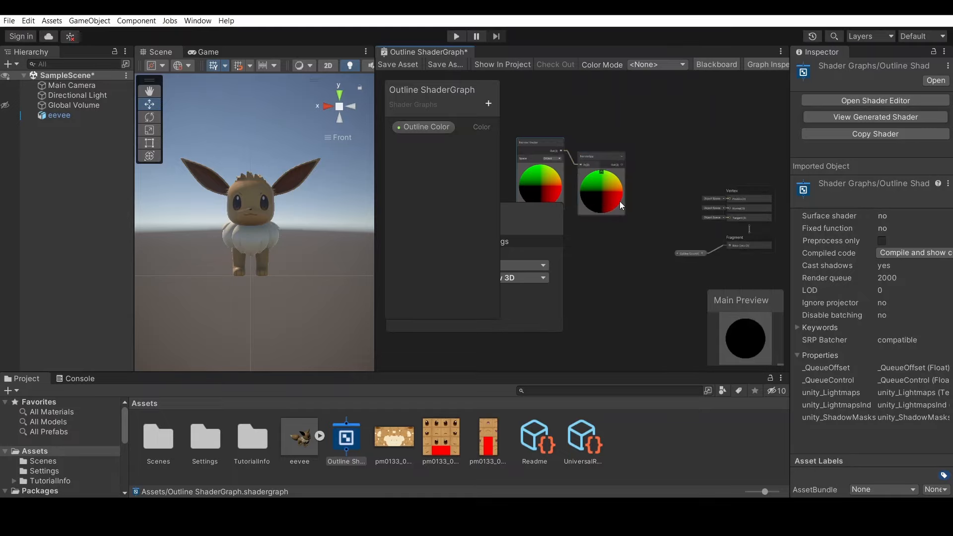
Add a Multiply node fed by the Normalize node's output through its A input
left_click_drag(620, 164, 662, 191)
type("multi")
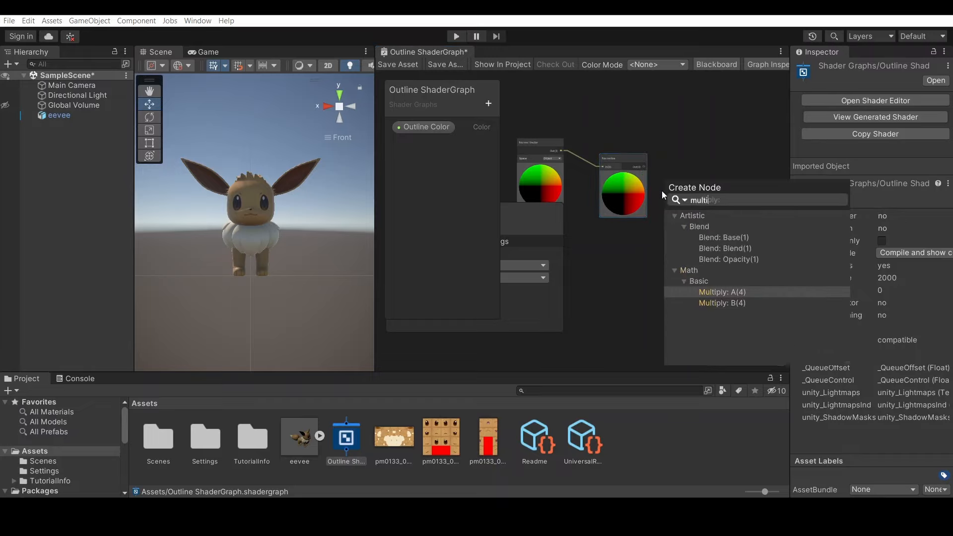
double_click(722, 293)
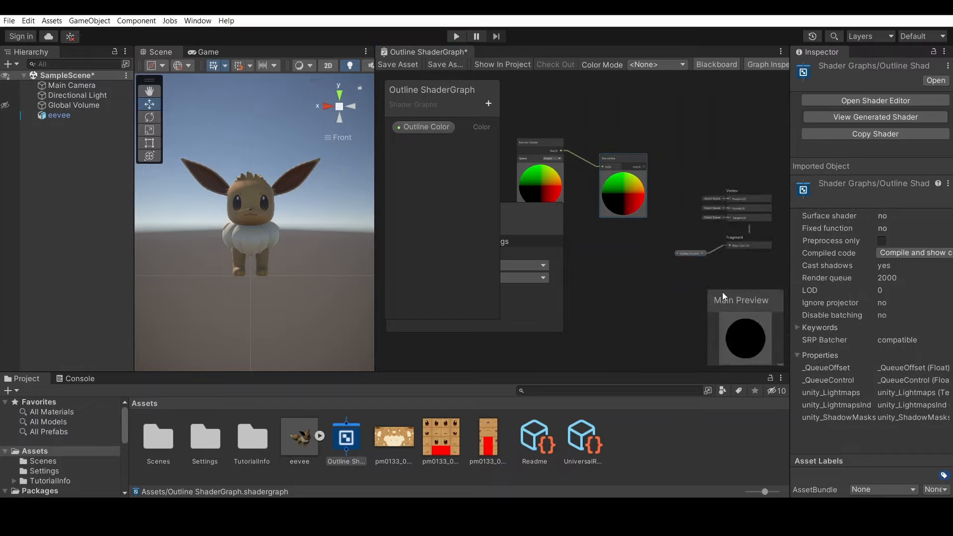
left_click_drag(689, 204, 688, 273)
left_click_drag(662, 276, 587, 299)
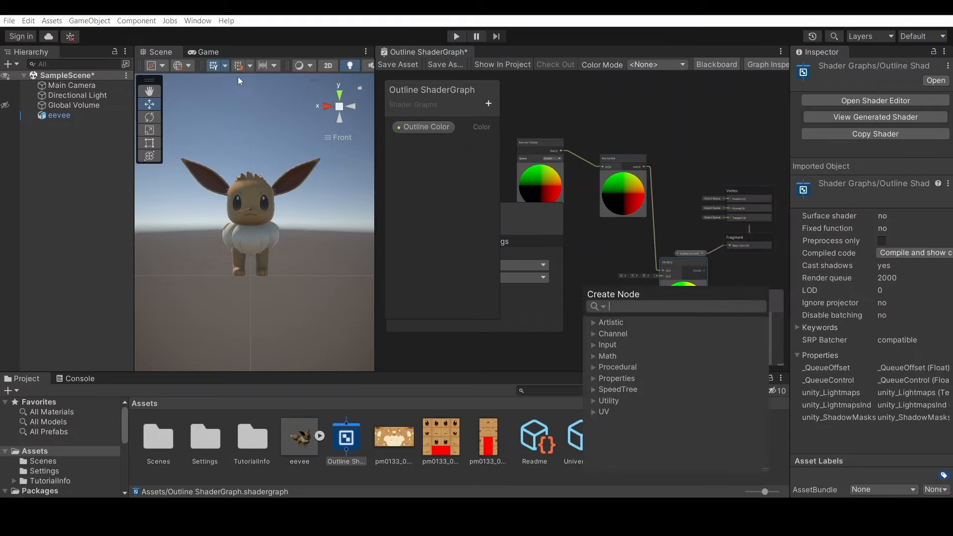
Add a Float property named Outline Thickness to the shader graph
left_click(488, 104)
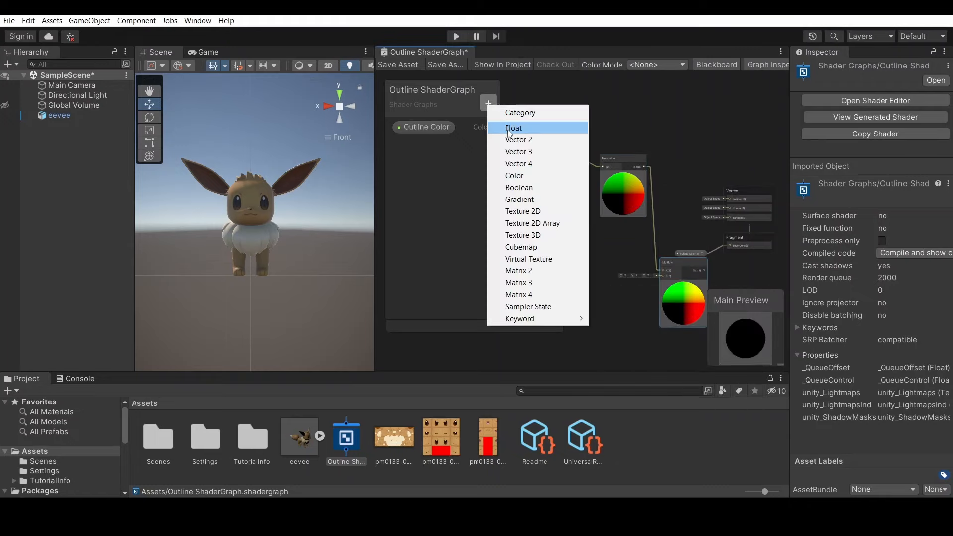
left_click(507, 128)
type("O")
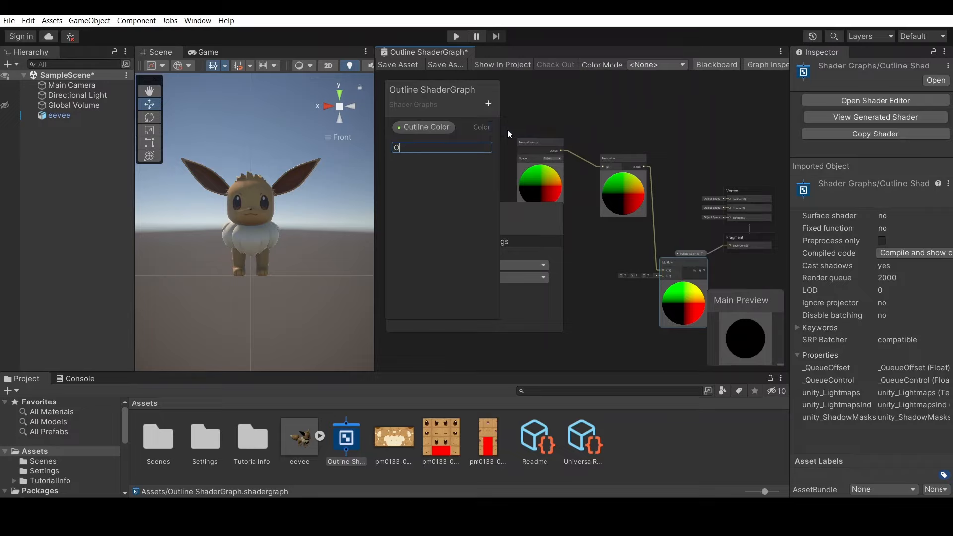
type("utline Thi")
type("ckness")
key("Return")
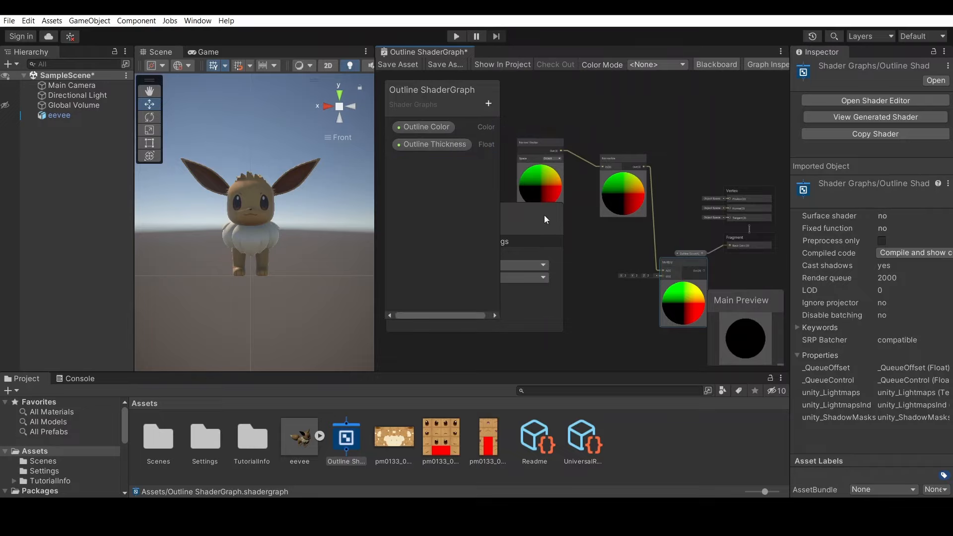
Place the Outline Thickness property in the graph, connect it to the Multiply node's B input, and move the Multiply node up
left_click(440, 144)
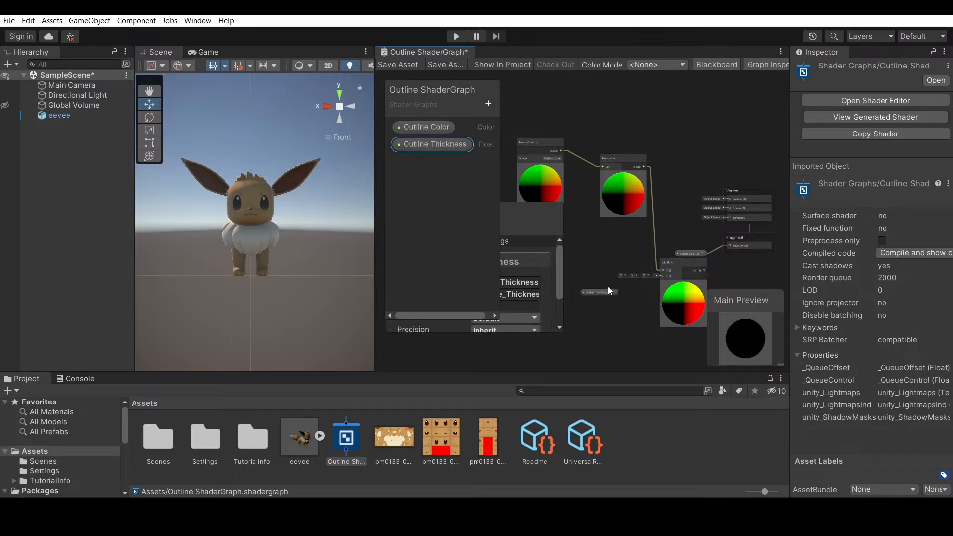
left_click_drag(614, 292, 665, 276)
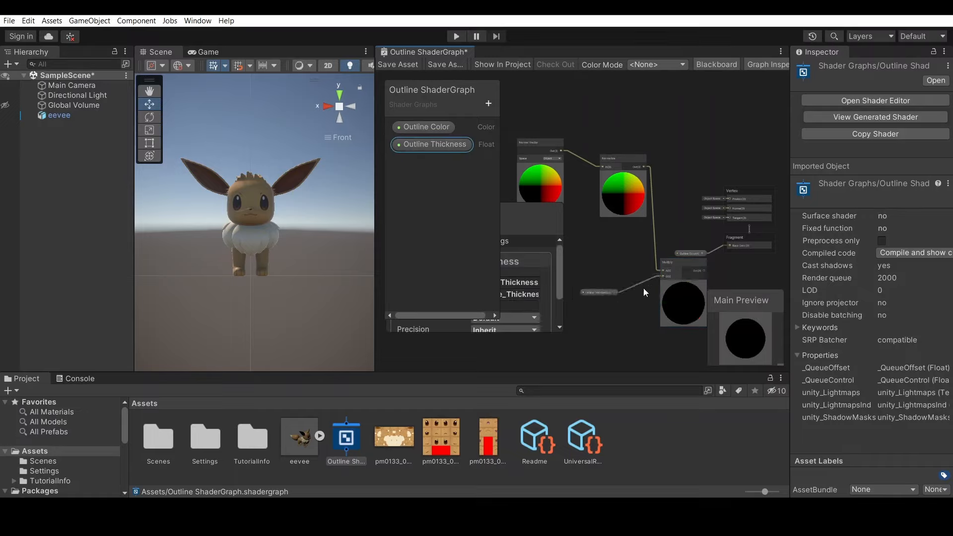
left_click_drag(594, 293, 611, 292)
left_click_drag(683, 263, 682, 210)
Set the Outline Thickness property's default value to 0.1
left_click(434, 145)
left_click_drag(532, 219, 636, 254)
scroll(599, 299, "down", 3)
left_click(599, 298)
type(".")
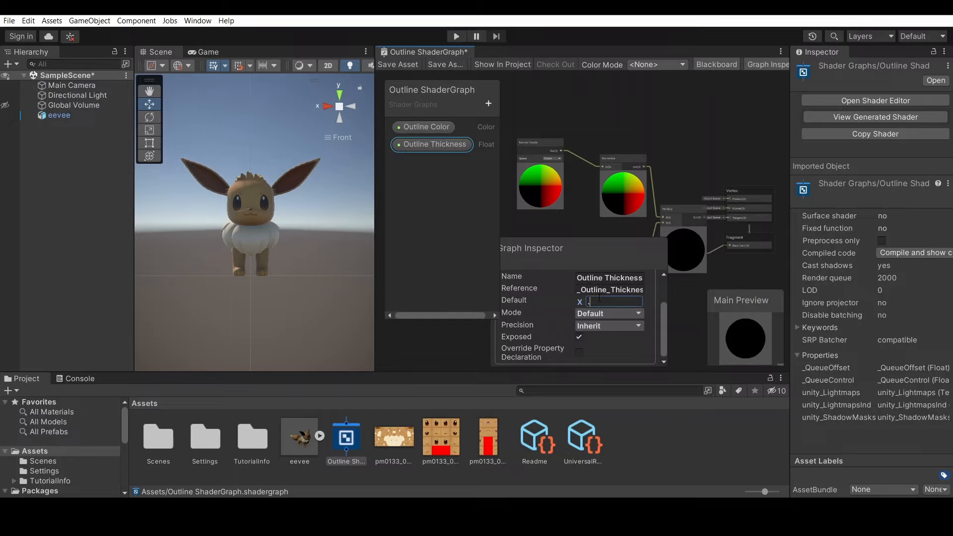
type("1")
key("Return")
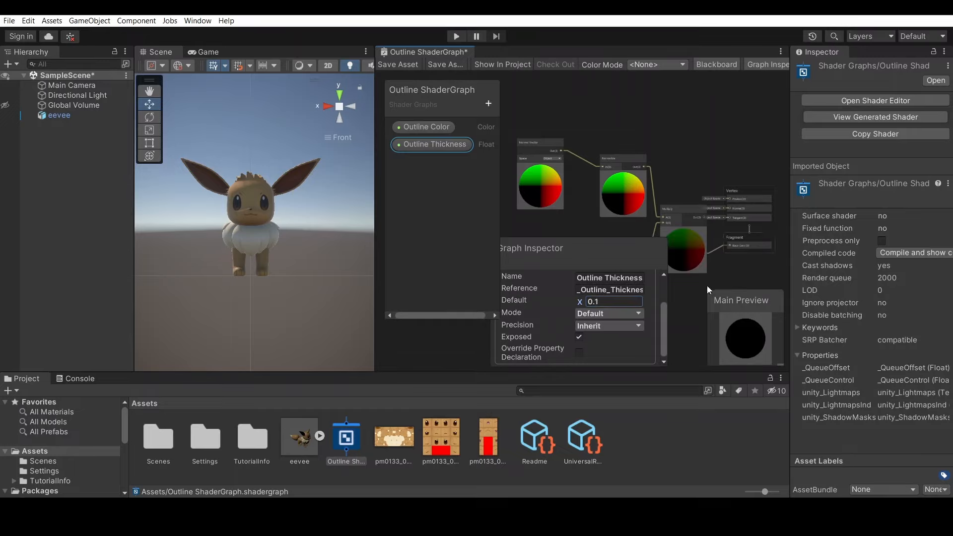
left_click(716, 260)
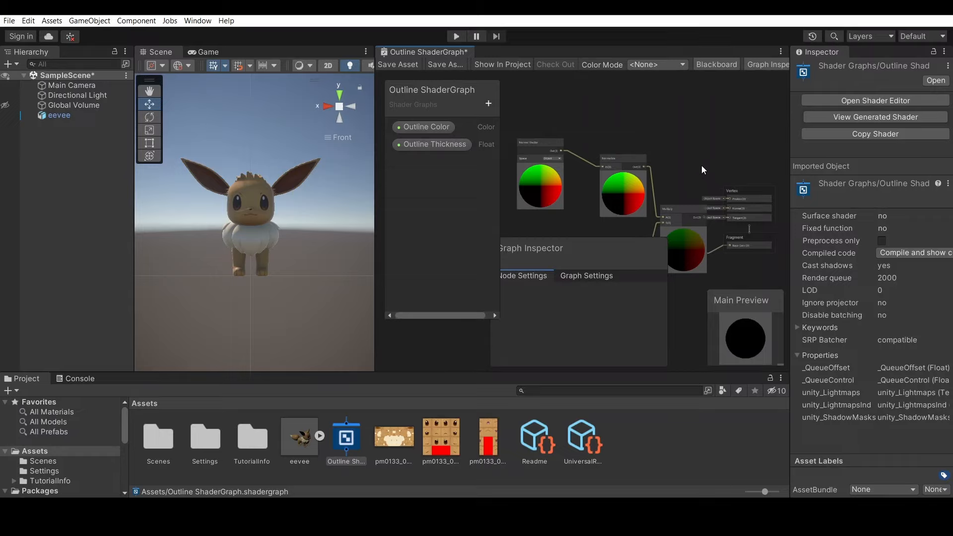
Shift the normal-processing nodes away from the Vertex block to leave room for another node after Multiply
mouse_move(703, 217)
left_mouse_down()
mouse_move(726, 207)
mouse_move(696, 200)
left_mouse_up()
key("ctrl+z")
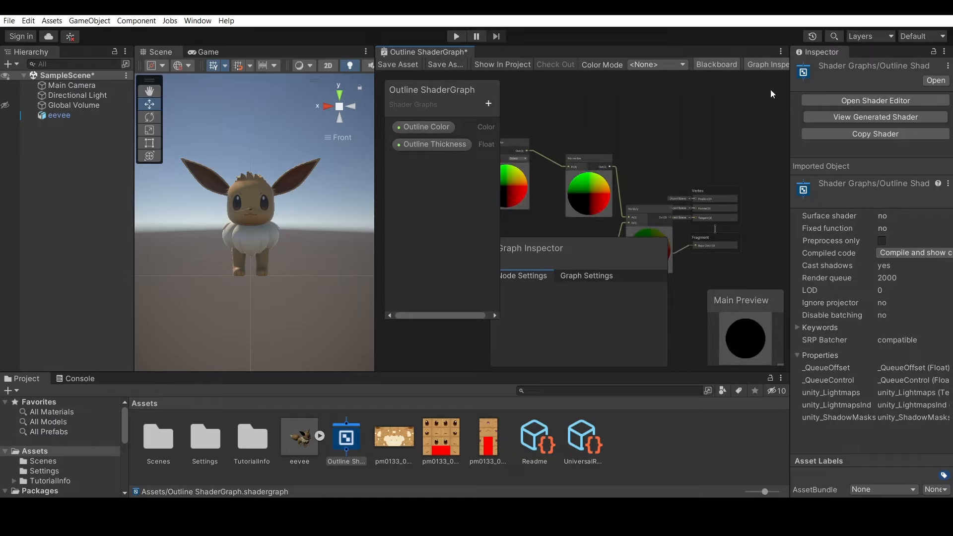
scroll(782, 95, "down", 1)
middle_click_drag(688, 138, 735, 93)
left_click_drag(581, 74, 708, 228)
left_click_drag(701, 159, 636, 188)
scroll(662, 182, "up", 1)
scroll(662, 188, "up", 4)
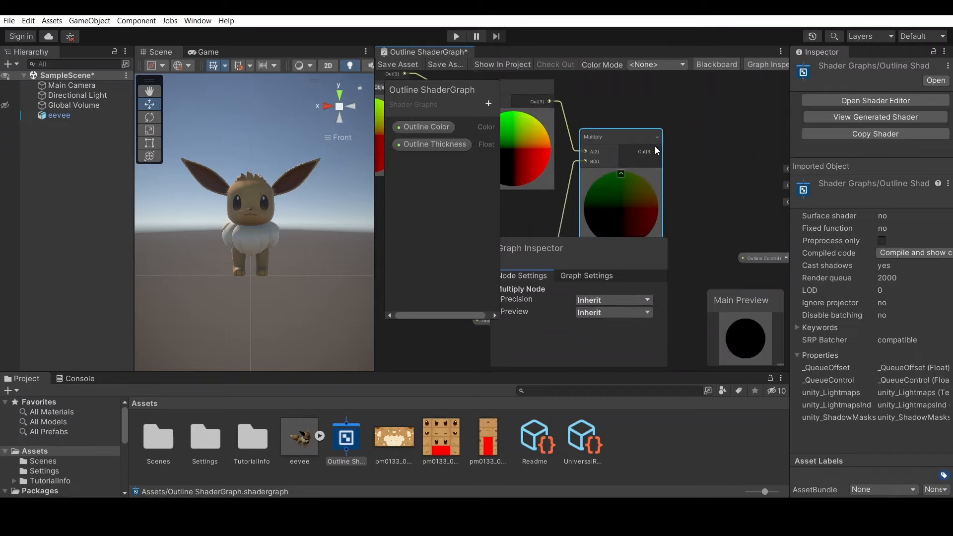
Create an Add node with its A input fed by the Multiply node's output
left_click_drag(656, 150, 705, 154)
type("add")
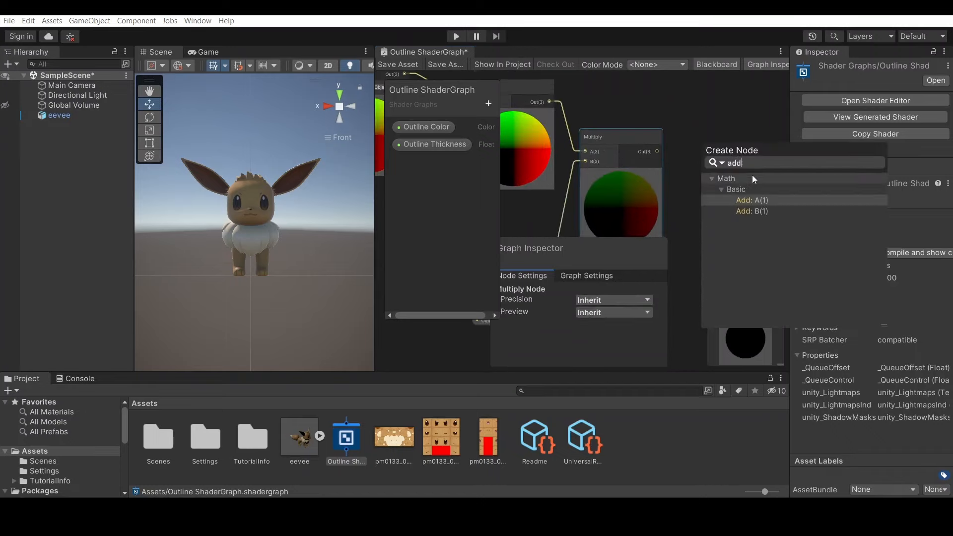
left_click(746, 201)
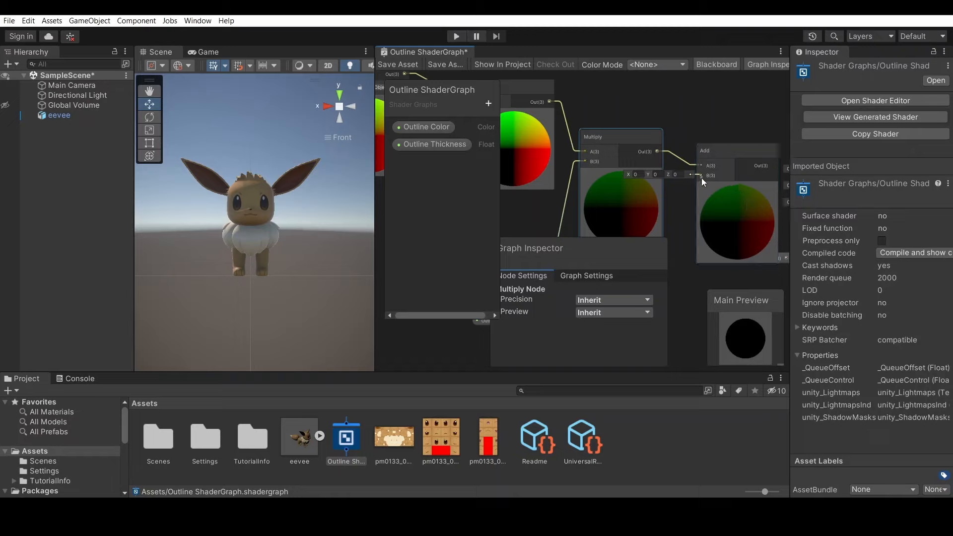
Add a Position node feeding the Add node's B input and connect the Add output to the Vertex block's Position
key("space")
type("posit")
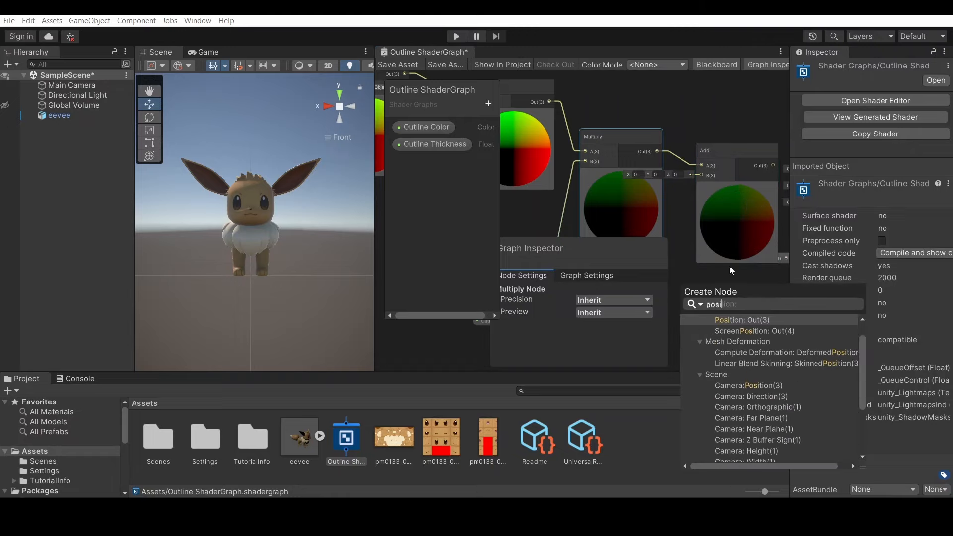
double_click(723, 320)
middle_click_drag(733, 146, 581, 83)
left_click_drag(620, 103, 679, 173)
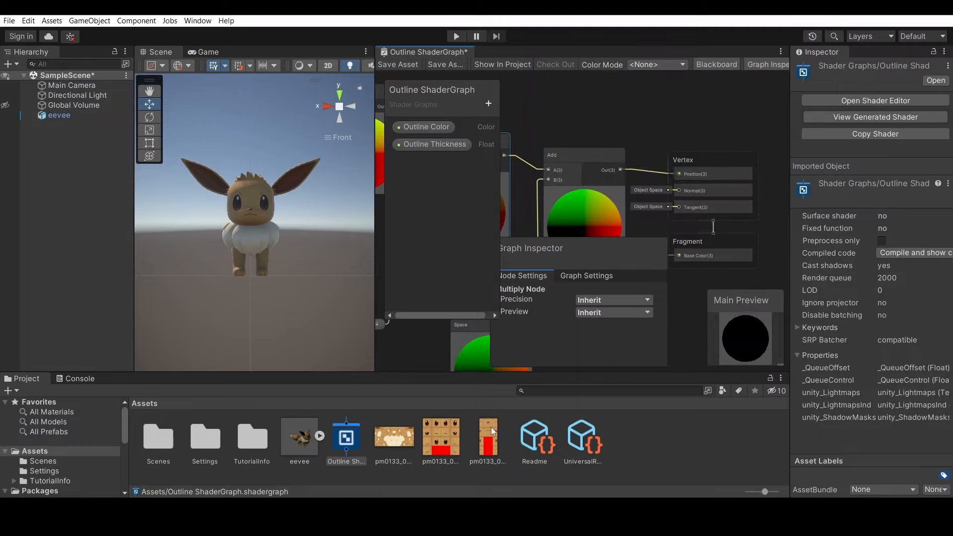
Create a new material named Outline Material in the Assets folder
right_click(666, 431)
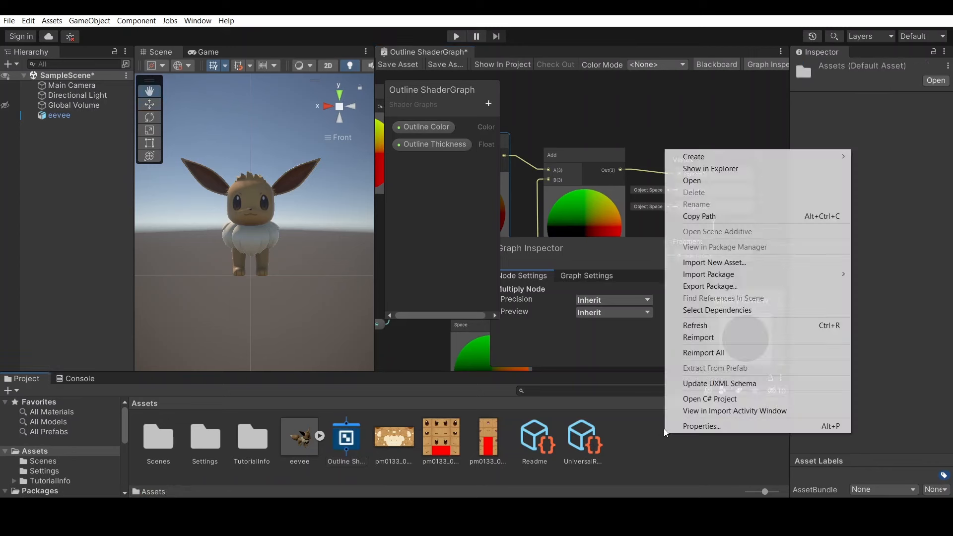
mouse_move(695, 156)
left_click(552, 300)
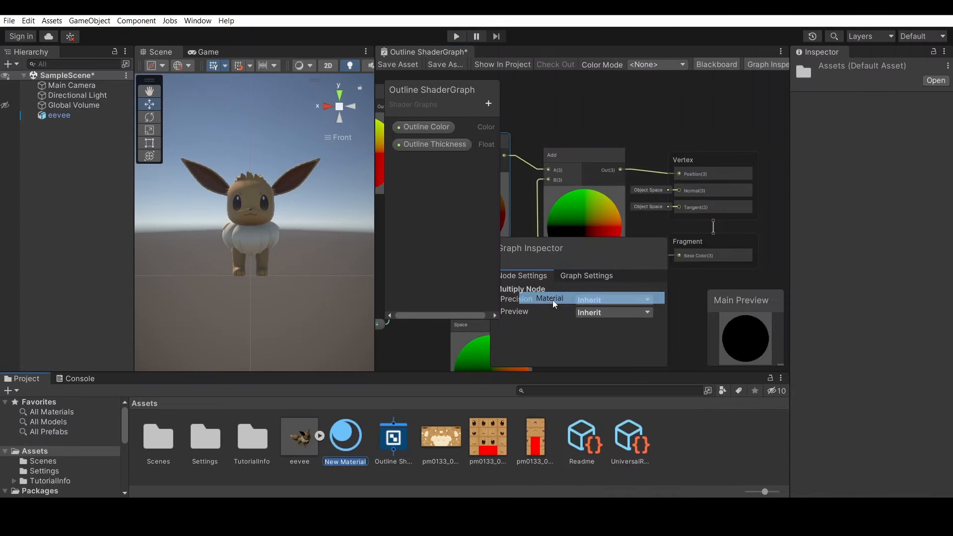
type("Outline Ma")
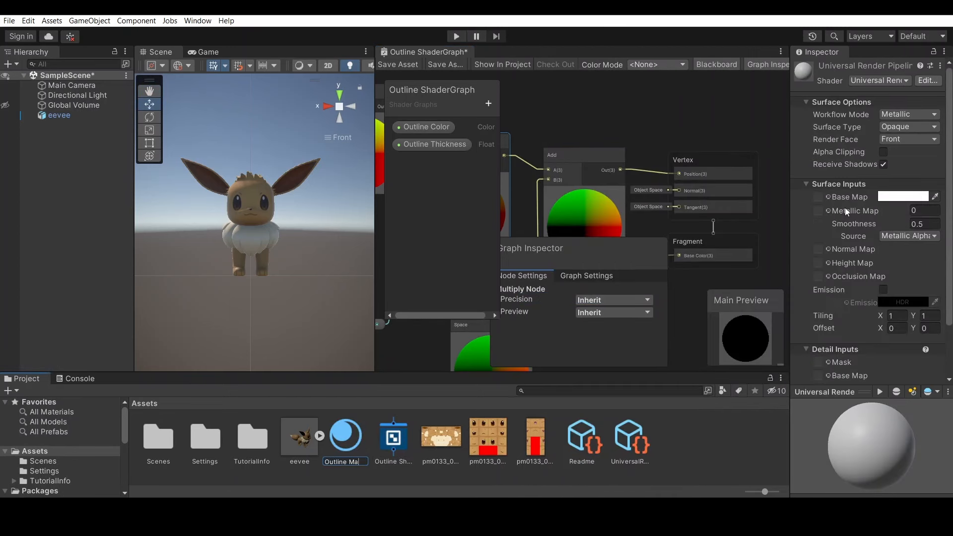
type("terial")
key("Return")
Assign the Outline ShaderGraph shader to Outline Material and save the shader graph asset
left_click(896, 196)
left_click(878, 81)
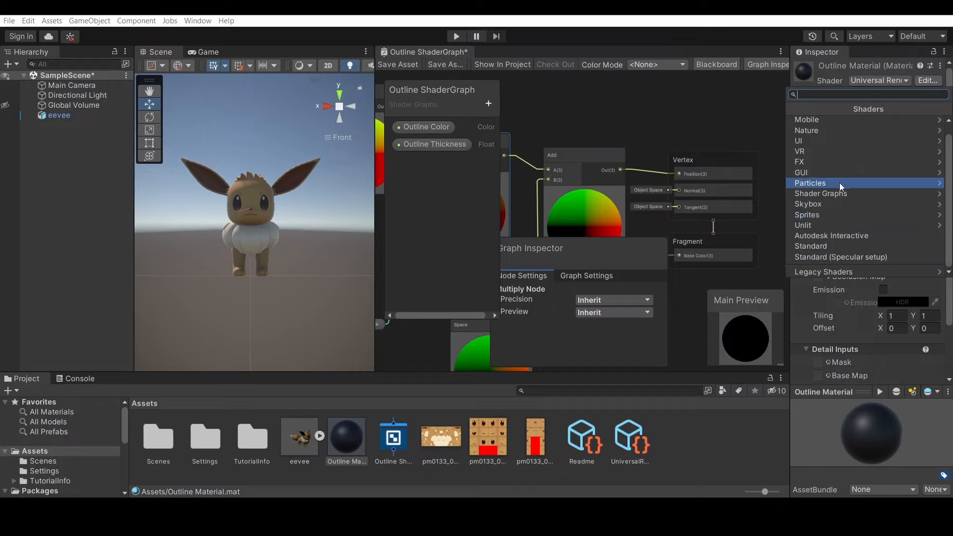
left_click(839, 192)
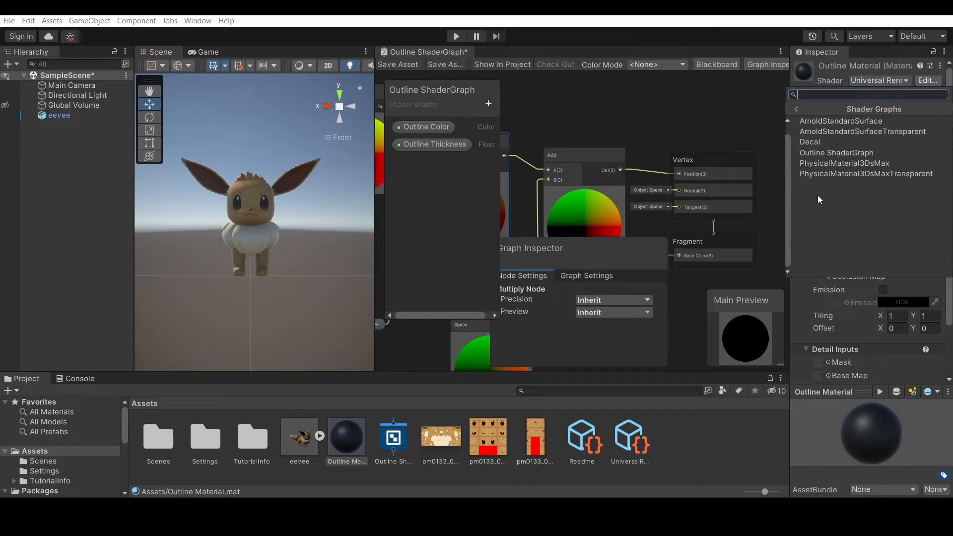
left_click(857, 154)
left_click(837, 121)
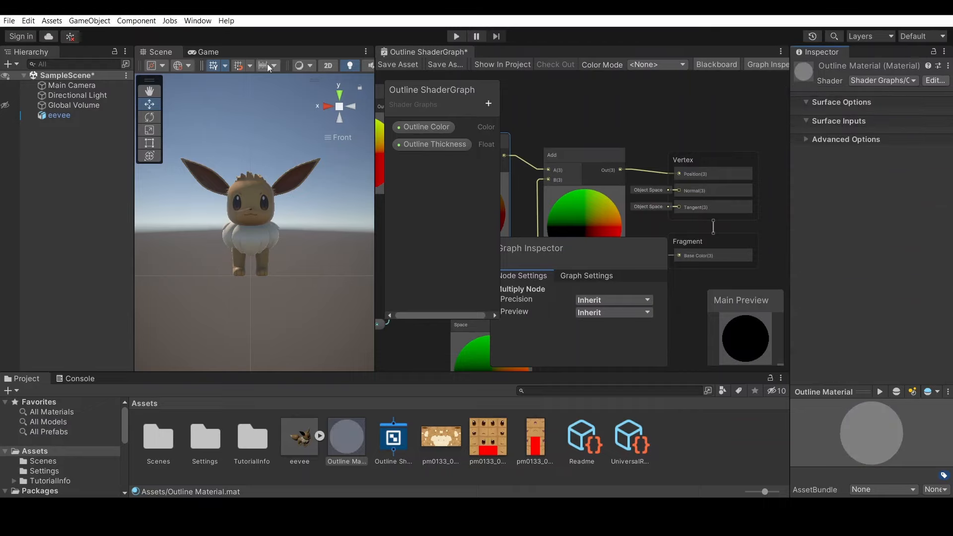
left_click(408, 68)
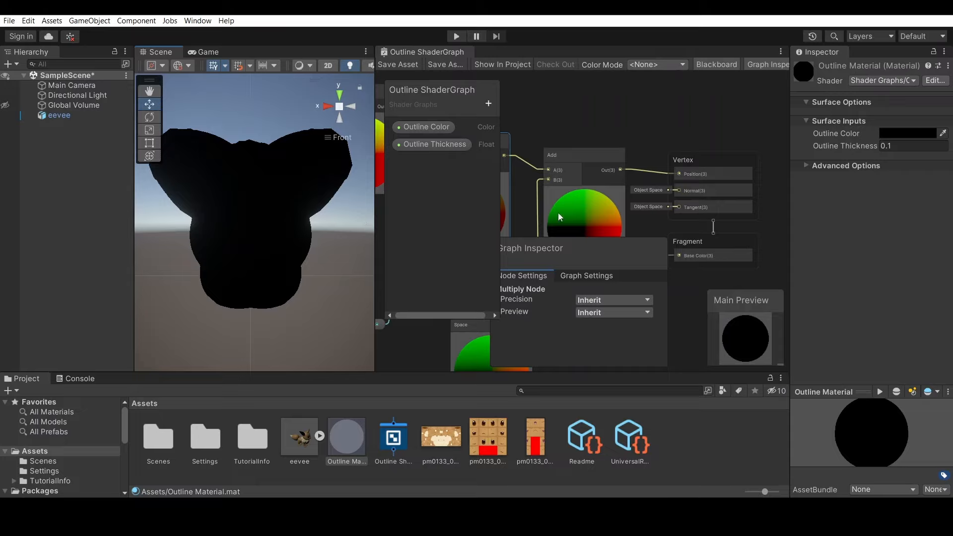
In the shader graph's settings, set Render Face to Back, disable Cast Shadows and enable Alpha Clipping
scroll(219, 224, "up", 5)
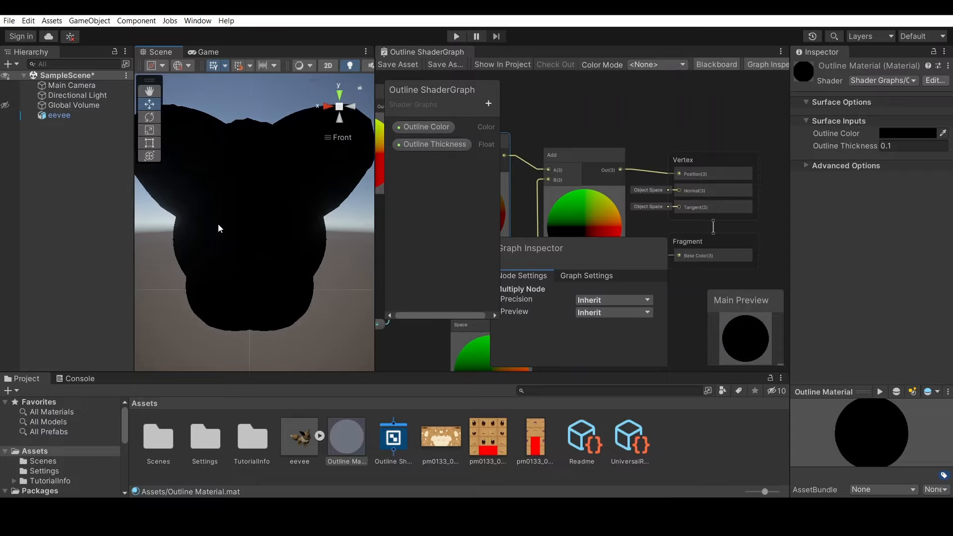
scroll(218, 225, "down", 4)
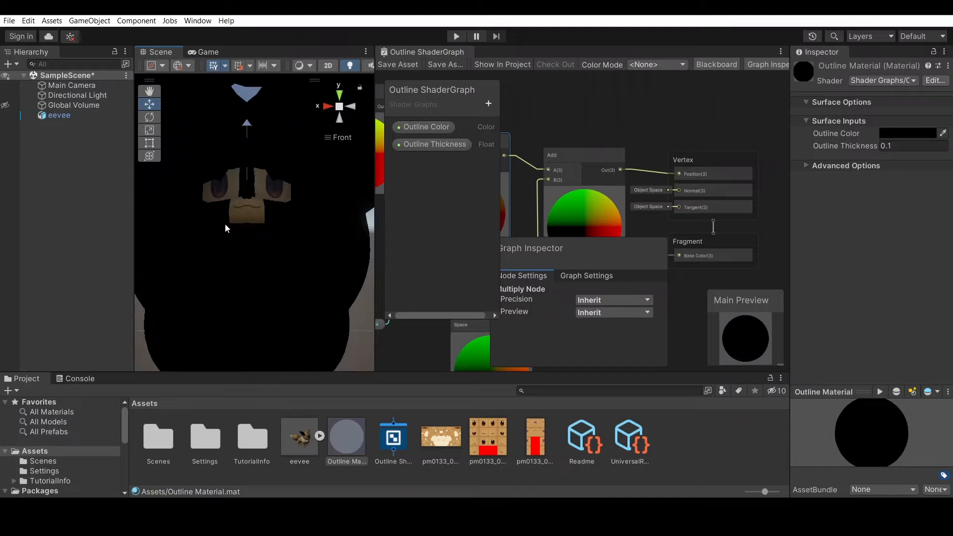
scroll(225, 223, "down", 5)
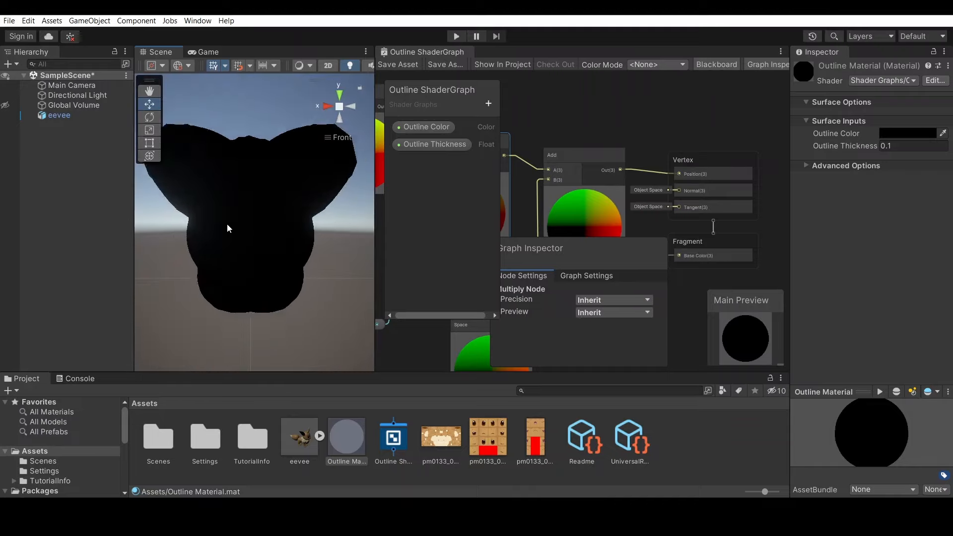
left_click(596, 282)
scroll(618, 311, "down", 3)
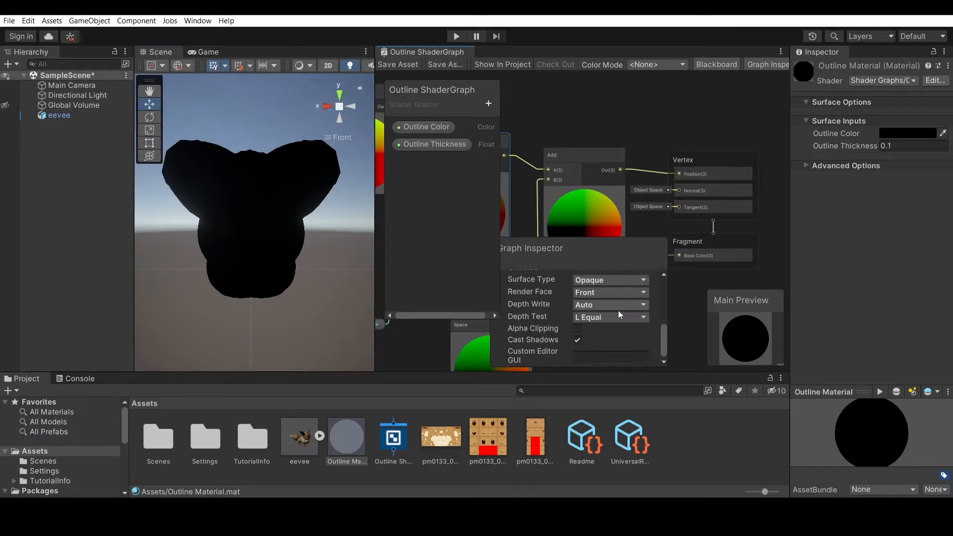
left_click(597, 292)
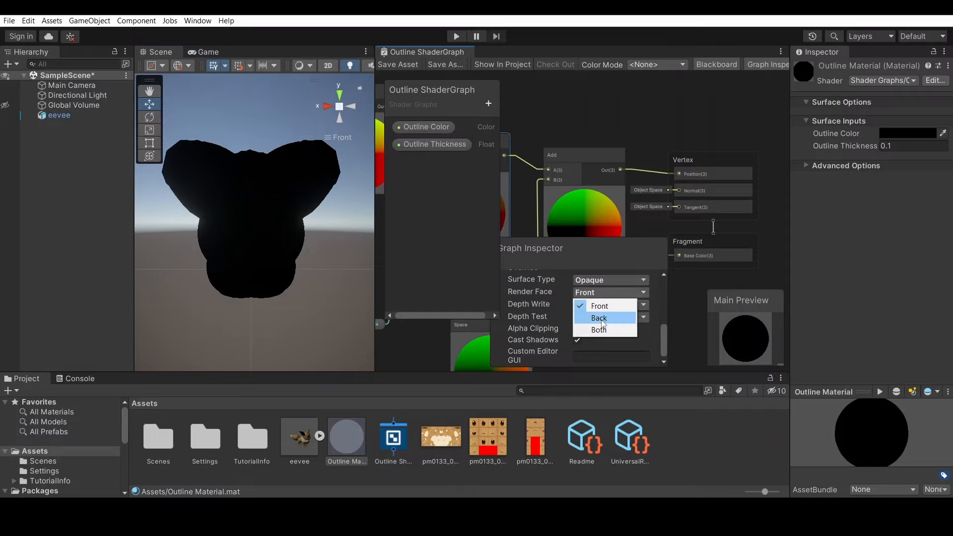
left_click(604, 312)
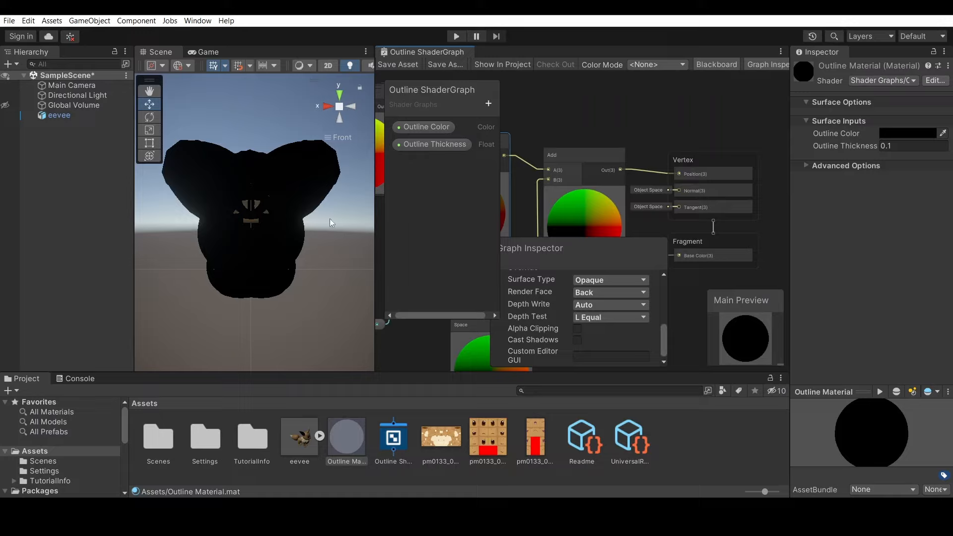
scroll(299, 243, "up", 3)
right_click_drag(299, 243, 317, 189)
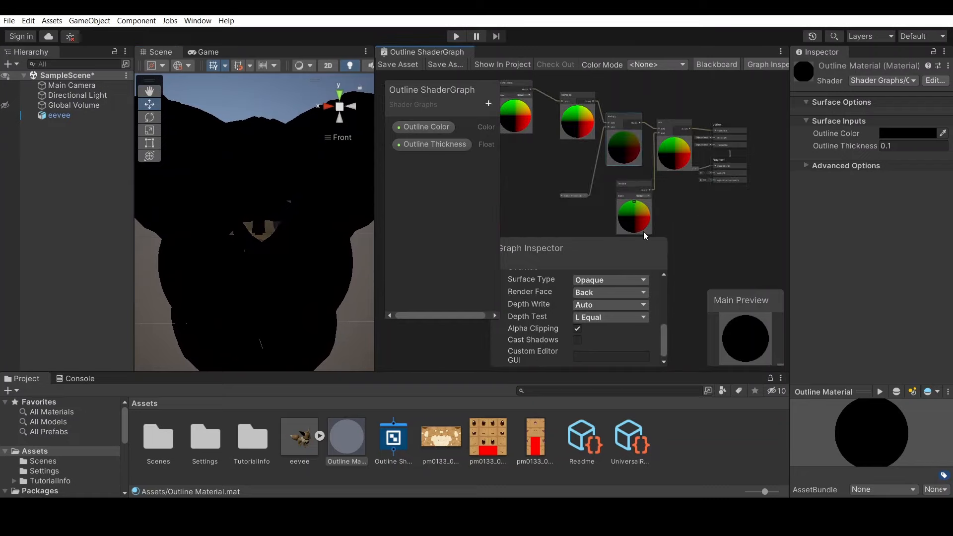
Clear space around the Outline Color node and add an Is Front Face node below the Fragment block
mouse_move(709, 235)
middle_mouse_down()
mouse_move(708, 219)
mouse_move(722, 234)
middle_mouse_up()
left_click_drag(693, 212, 514, 93)
left_click_drag(690, 155, 698, 202)
left_click(698, 181)
scroll(707, 198, "up", 3)
middle_click_drag(695, 234, 676, 112)
key("space")
type("isfr")
double_click(715, 117)
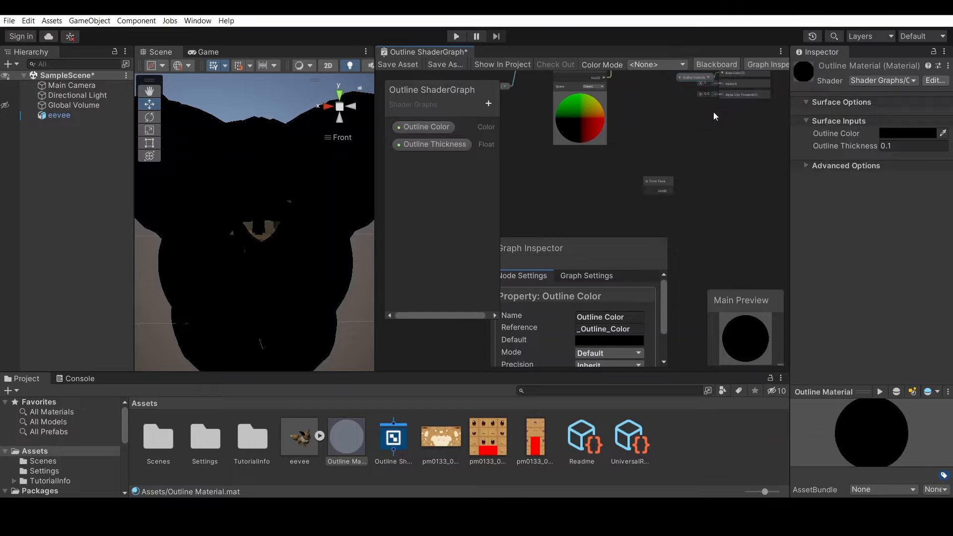
Add a Branch node with its Predicate input fed by the Is Front Face node's output
mouse_move(649, 183)
left_mouse_down()
mouse_move(622, 184)
mouse_move(653, 193)
mouse_move(665, 185)
left_mouse_up()
type("pred")
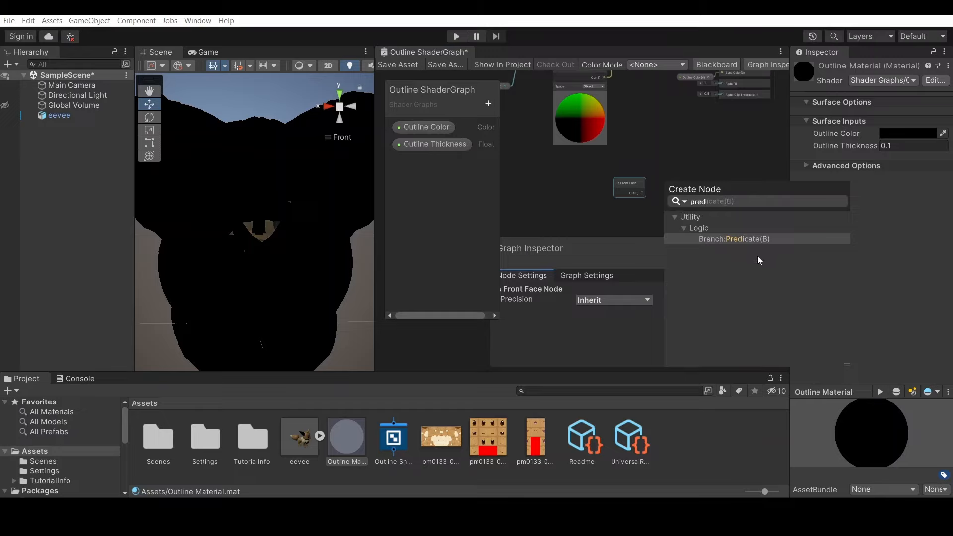
double_click(715, 238)
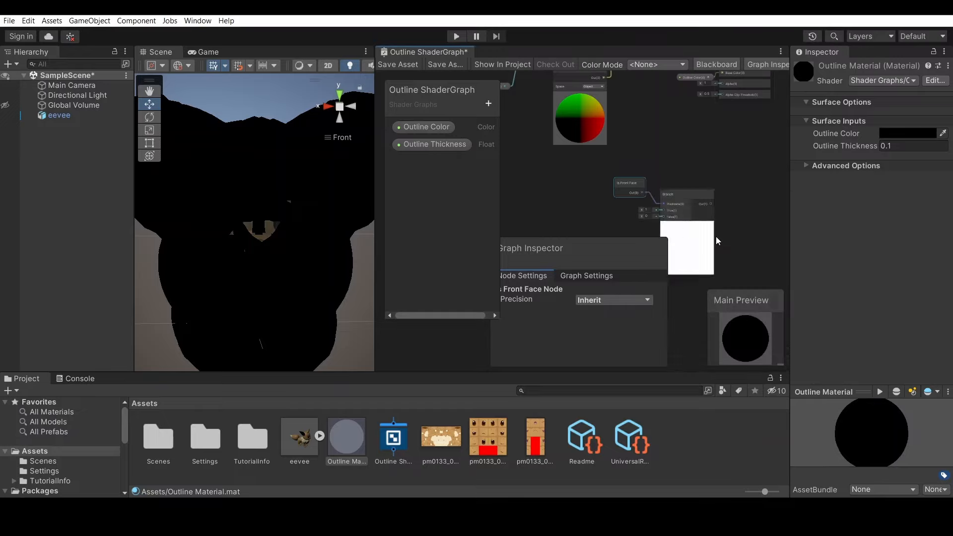
left_click(649, 224)
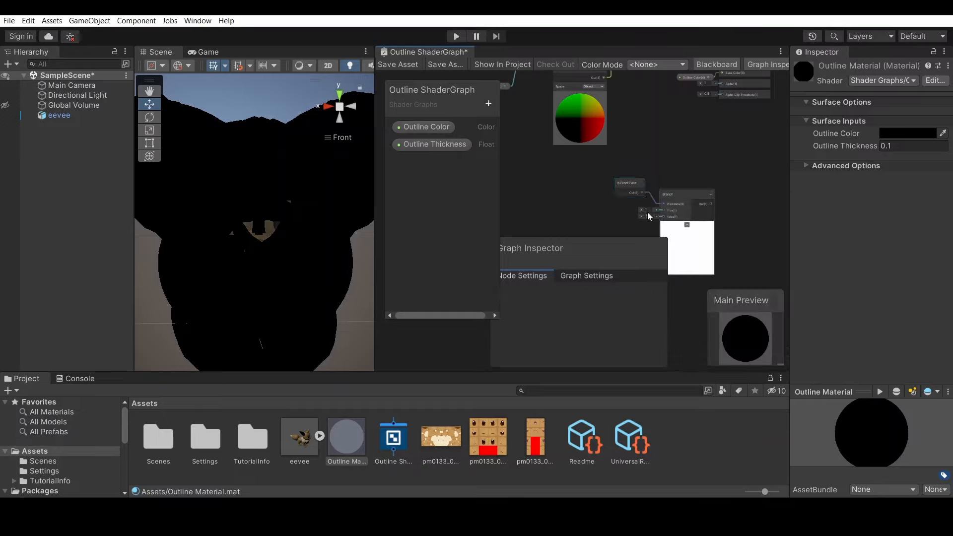
Set the Branch node's True to 0 and False to 1, connect its output to the Fragment's Alpha, and save the shader graph
left_click(647, 210)
type("0")
left_click(647, 216)
type("1")
left_click_drag(710, 204, 695, 146)
left_click(398, 64)
Replace Outline Material with the Body material in the third slot of the eevee's Mesh Renderer
scroll(268, 224, "down", 3)
middle_click_drag(267, 223, 309, 183)
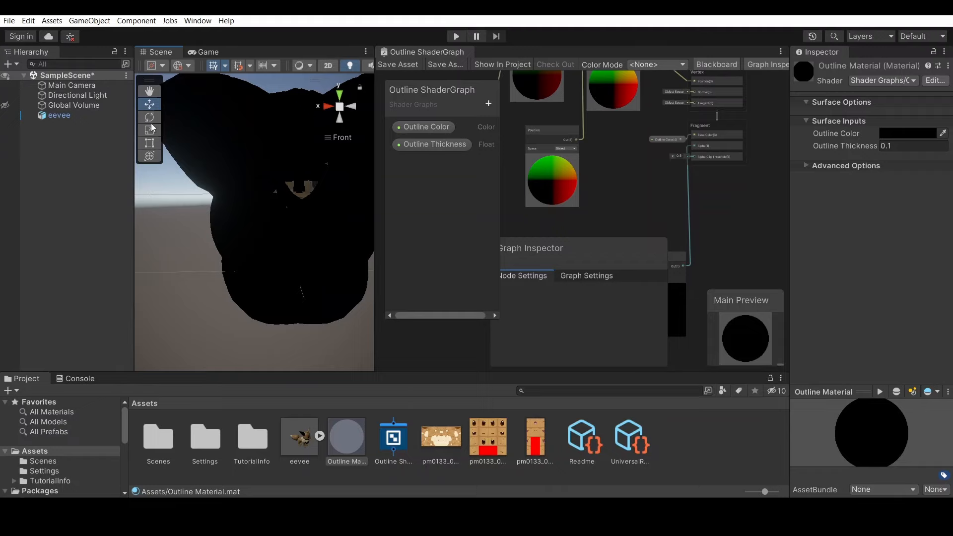
left_click(84, 117)
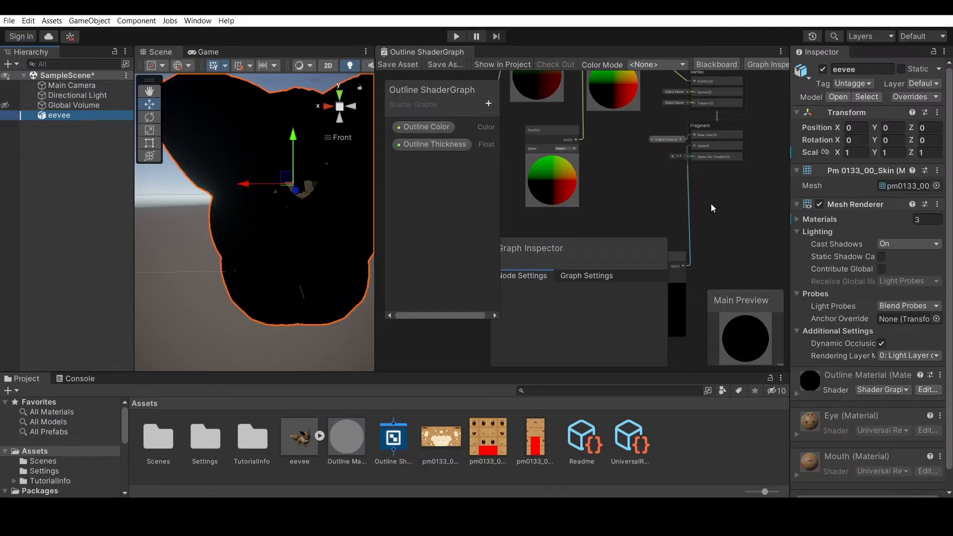
scroll(911, 317, "down", 1)
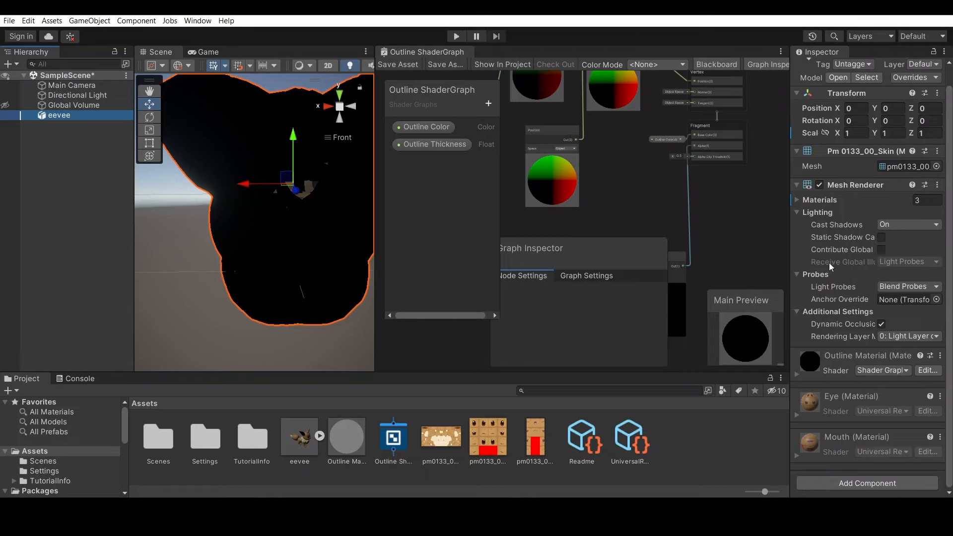
left_click(815, 201)
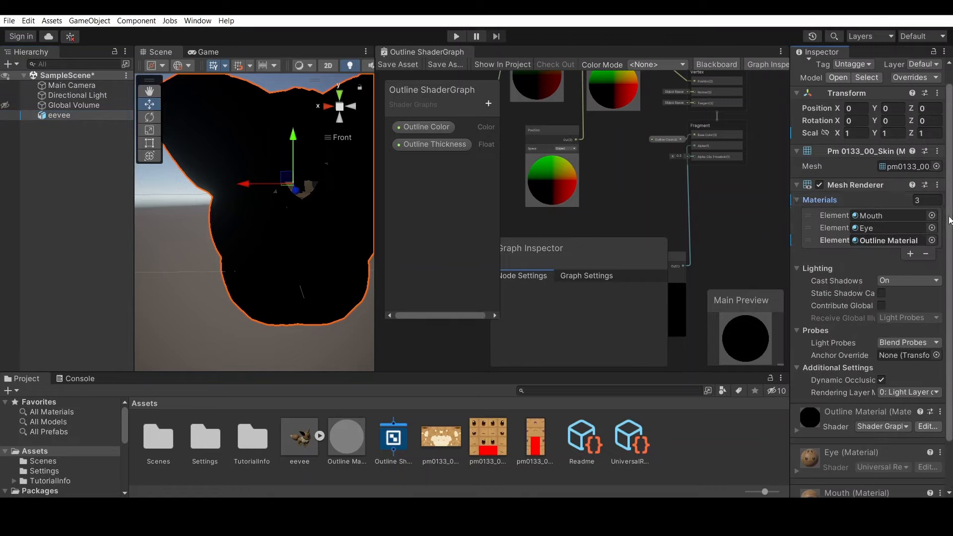
left_click(320, 436)
left_click_drag(356, 437, 889, 240)
Add a fourth material slot to the eevee's Mesh Renderer and assign Outline Material to it
left_click(910, 254)
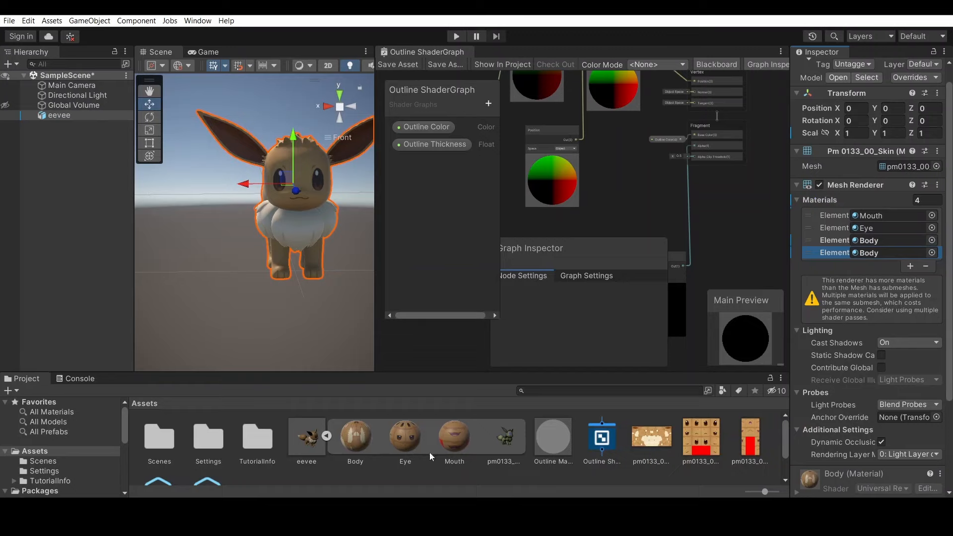
left_click_drag(555, 450, 859, 255)
scroll(347, 236, "down", 3)
mouse_move(329, 236)
right_mouse_down()
mouse_move(942, 187)
mouse_move(243, 227)
mouse_move(317, 225)
right_mouse_up()
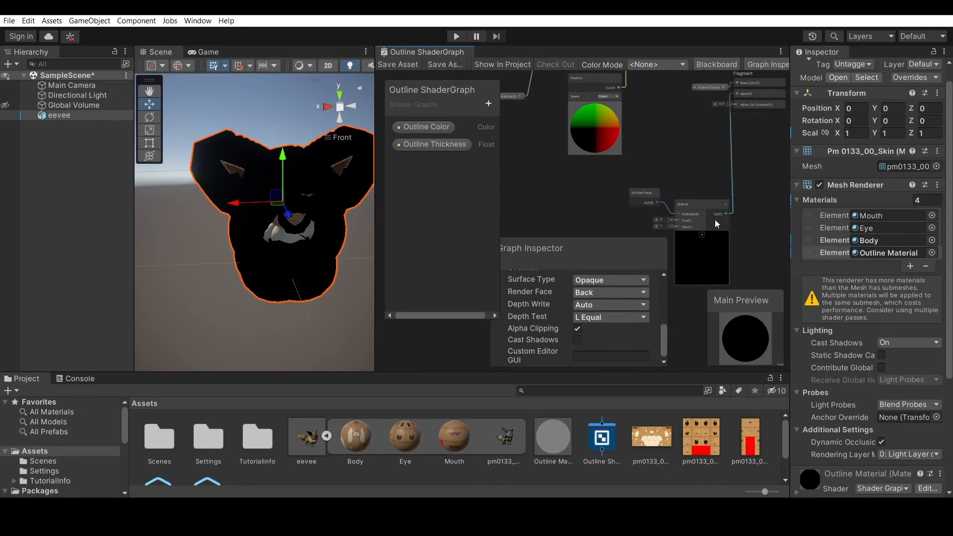
Try Outline Thickness values of 0.05, 0.025 and 0.0125 on Outline Material
left_click(305, 439)
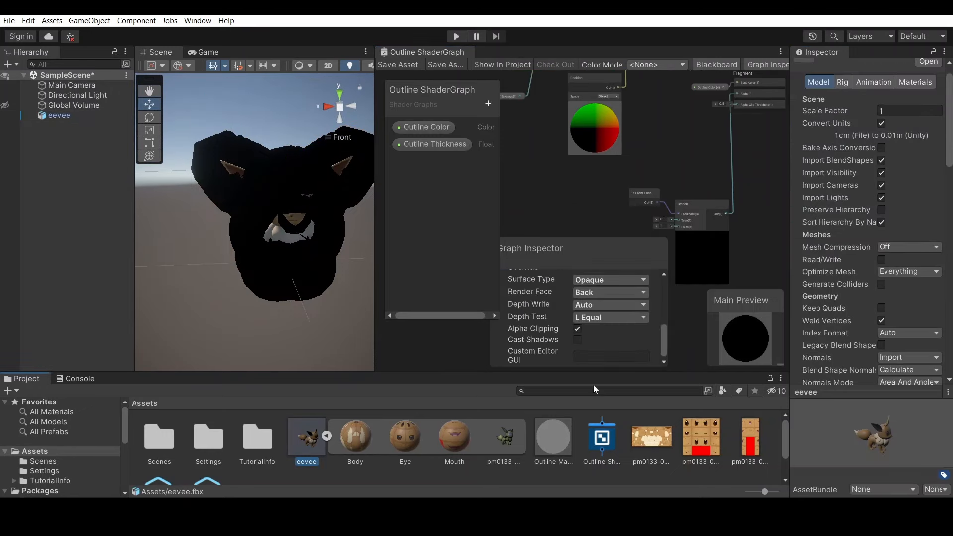
left_click(545, 440)
left_click(911, 147)
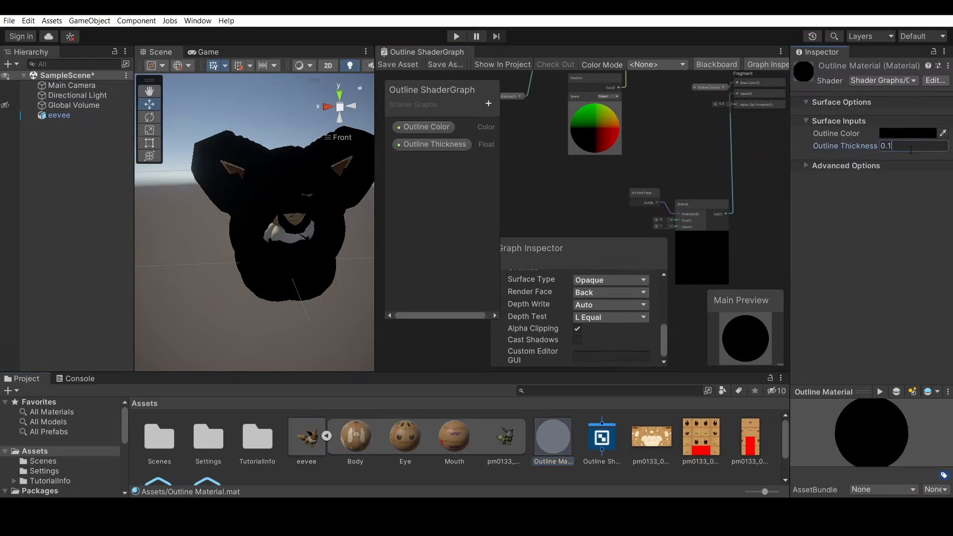
key("BackSpace")
type("05")
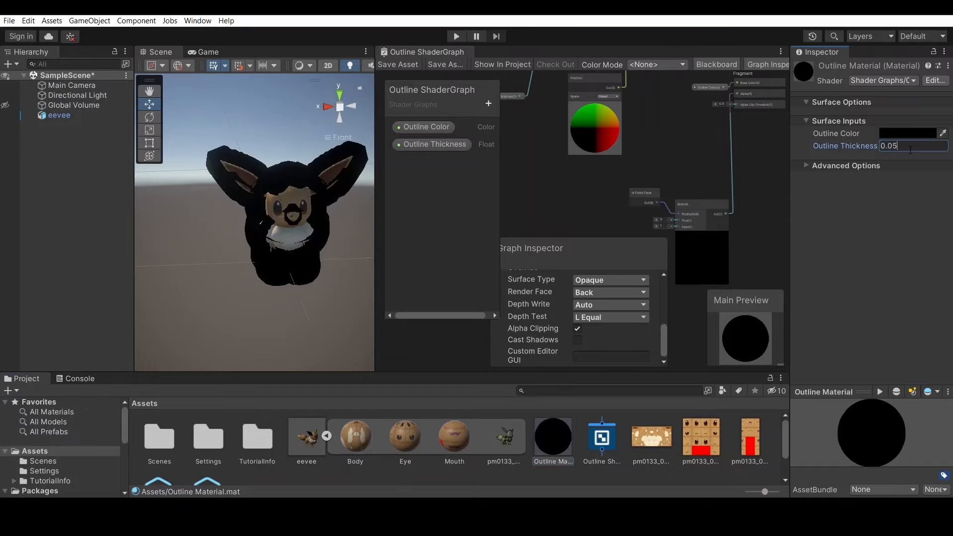
key("BackSpace")
type("25")
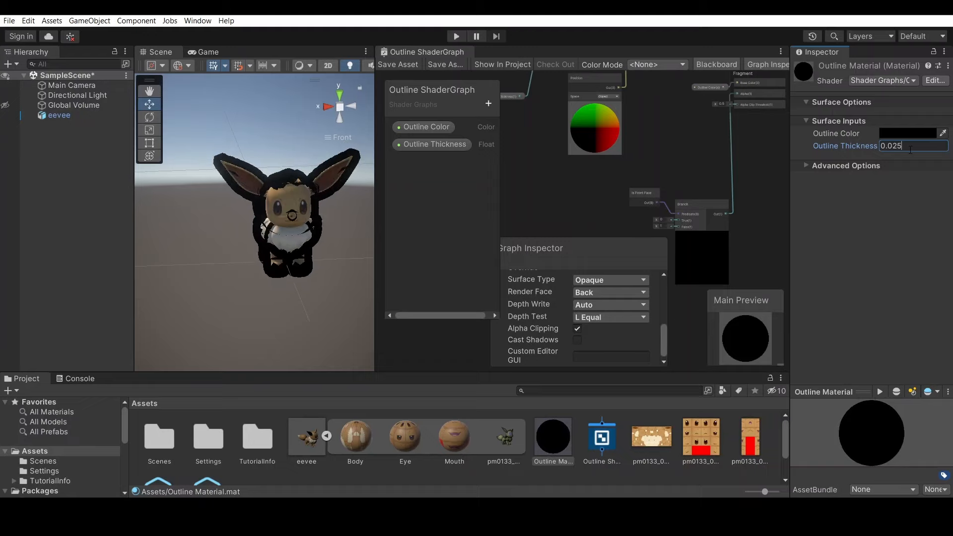
key("Left")
type("1")
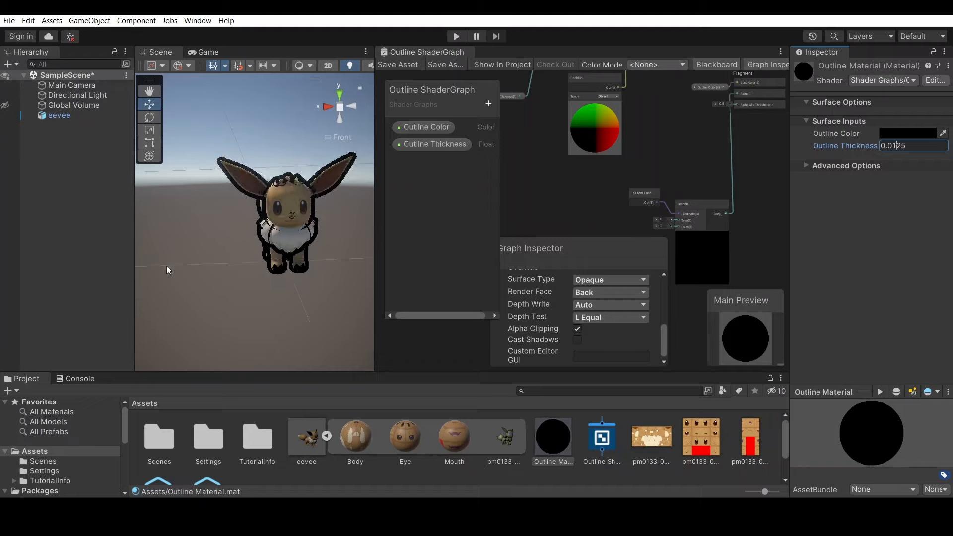
Set Outline Material's Outline Thickness to 0.00625 and inspect the outline around the eevee from several angles
scroll(301, 276, "up", 6)
left_click_drag(306, 255, 244, 263, "alt")
left_click(912, 146)
type("0.00625")
scroll(263, 238, "up", 4)
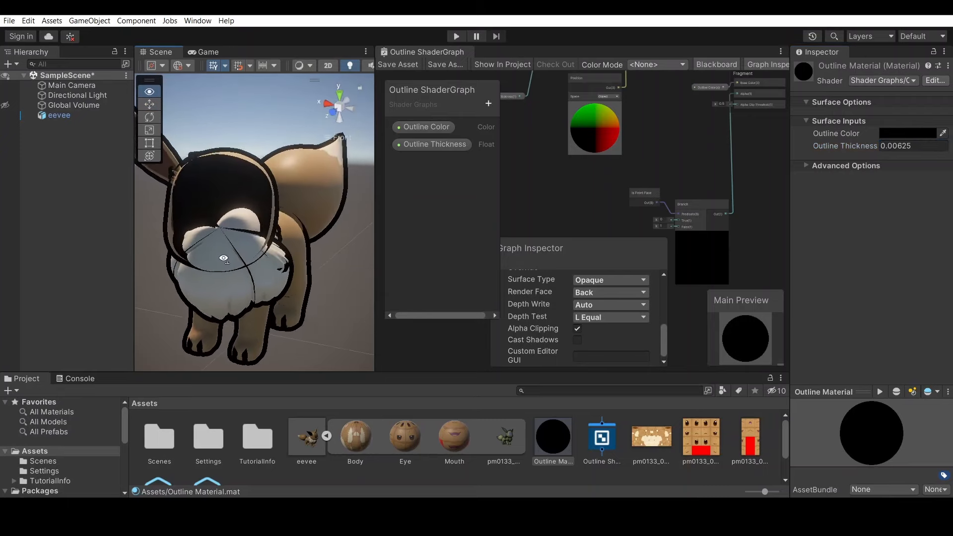
scroll(228, 260, "down", 4)
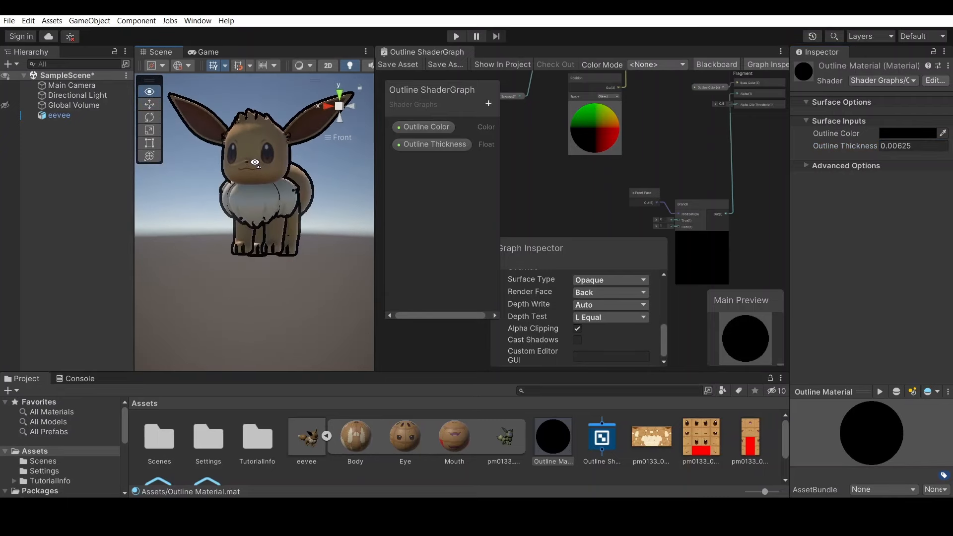
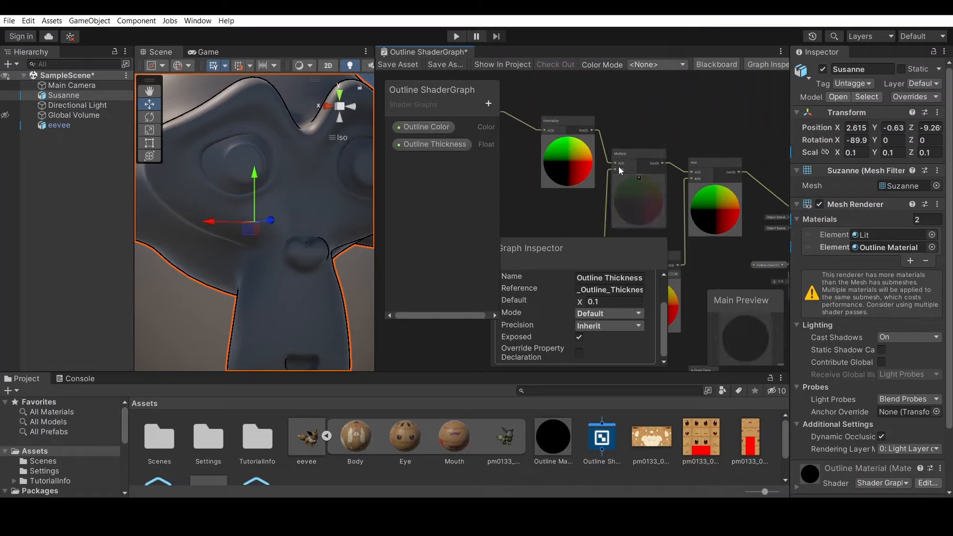
Save the shader graph and scale the Susanne object to 0.1 on all axes
left_click(397, 65)
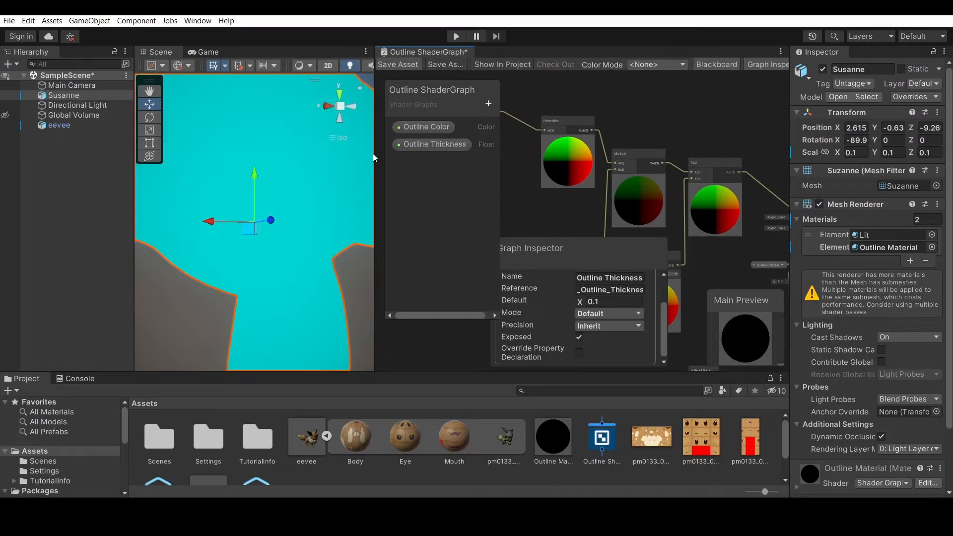
scroll(344, 200, "down", 5)
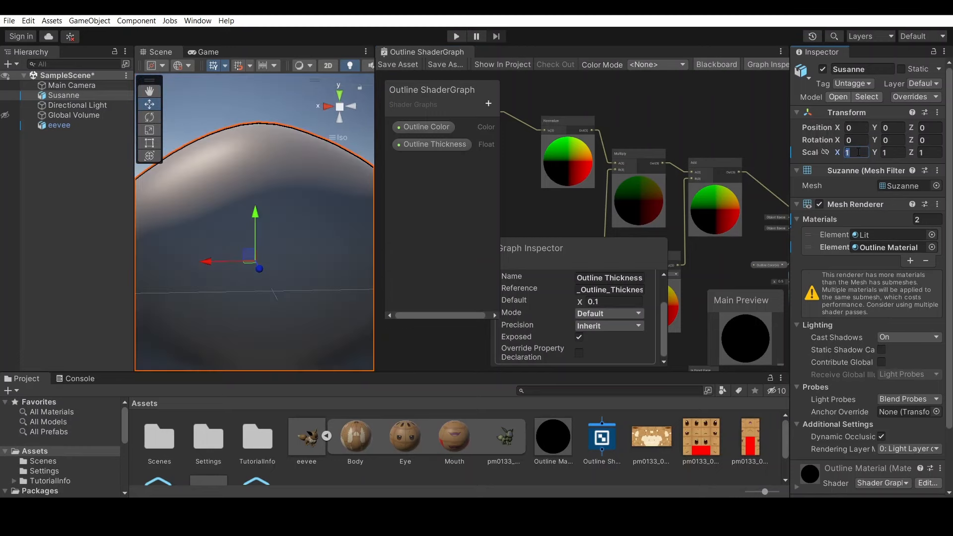
type("0.1")
key("Tab")
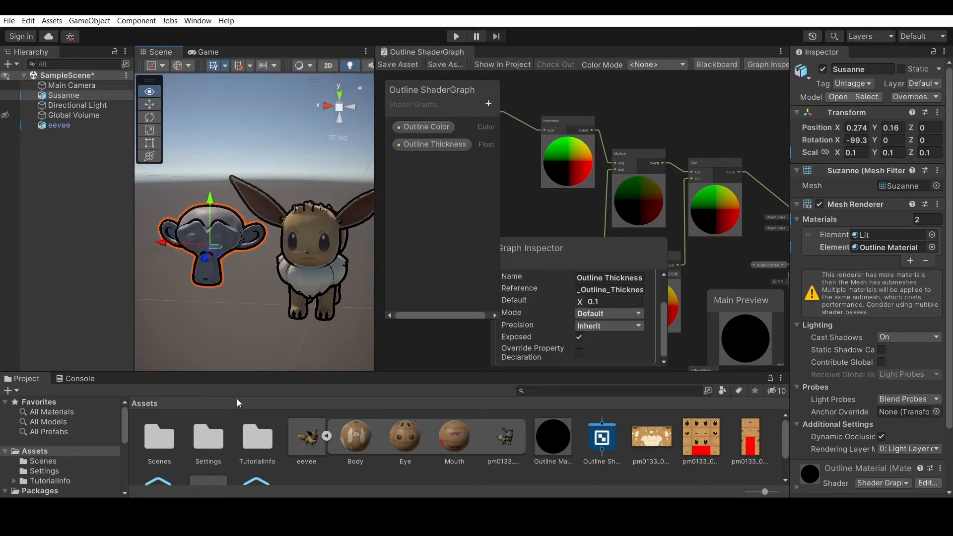
right_click_drag(237, 399, 264, 381)
left_click(269, 354)
middle_click_drag(269, 353, 255, 297)
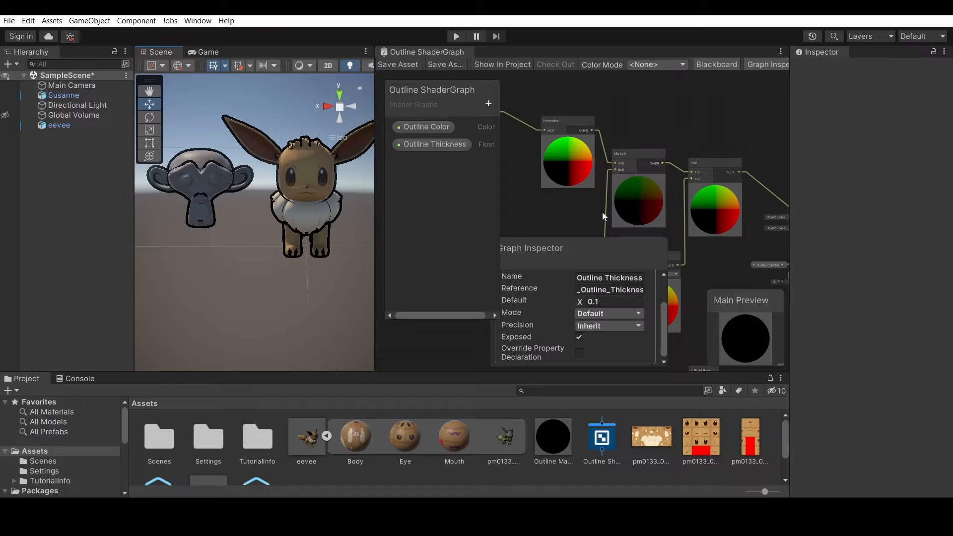
Delete the Is Front Face and Branch nodes from the graph and save the shader graph asset
middle_click_drag(602, 213, 544, 56)
middle_click_drag(675, 174, 639, 126)
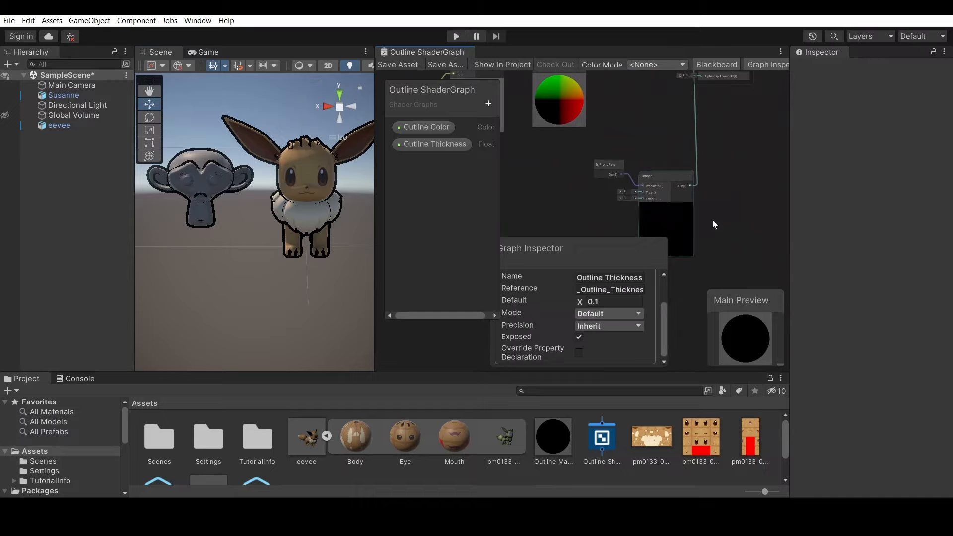
left_click_drag(606, 148, 650, 187)
key("Delete")
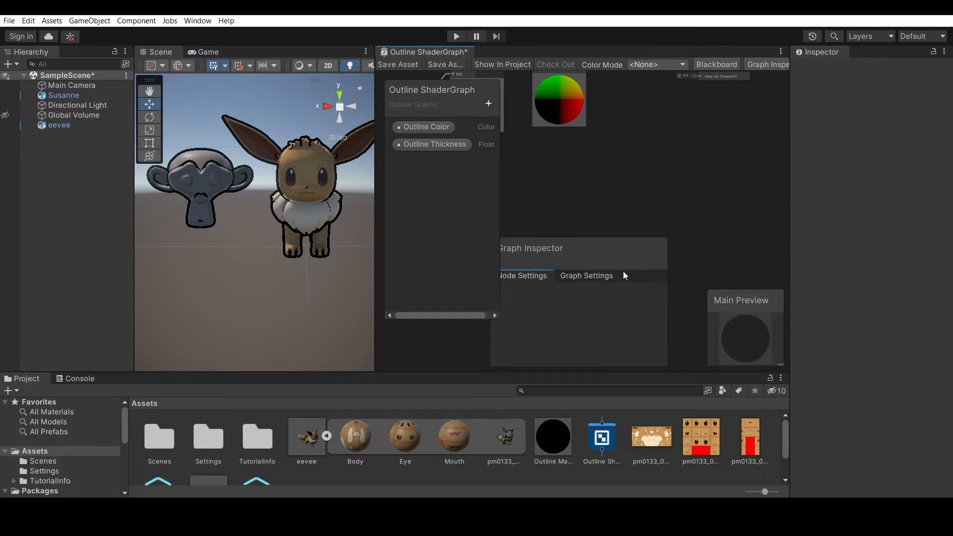
left_click(586, 276)
scroll(588, 317, "down", 4)
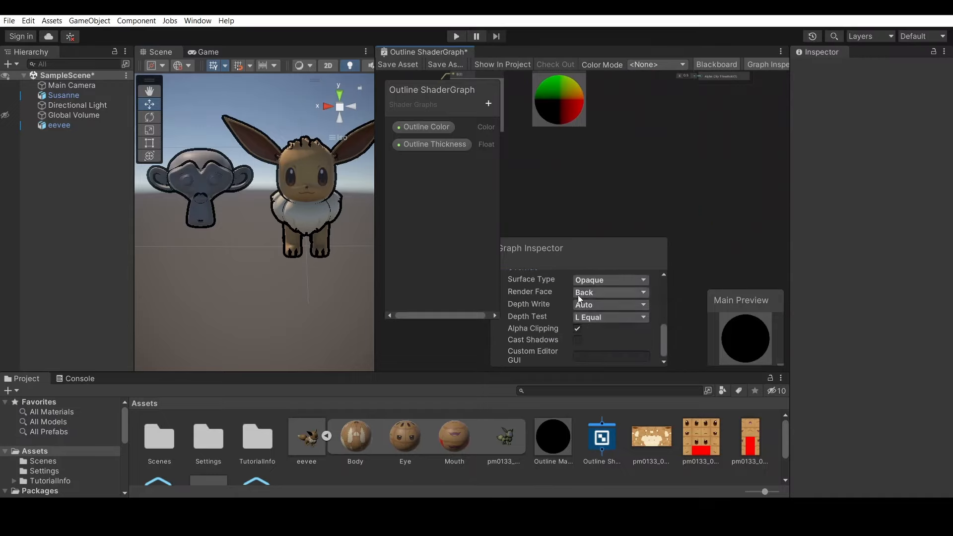
left_click(397, 64)
scroll(641, 214, "down", 7)
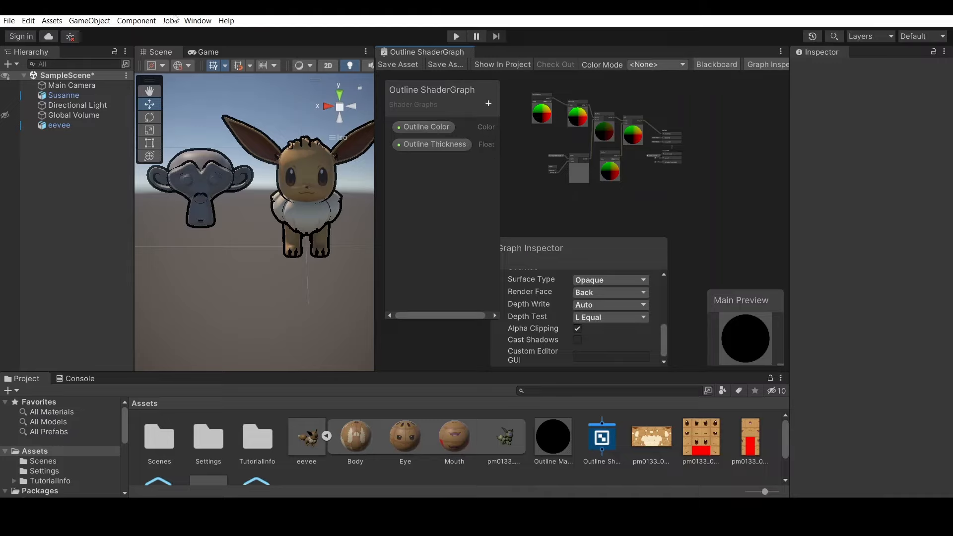
Open the Graphics project settings and inspect the assigned URP-HighFidelity pipeline asset, then go back to the Assets folder
left_click(29, 22)
left_click(60, 389)
left_click_drag(790, 209, 634, 219)
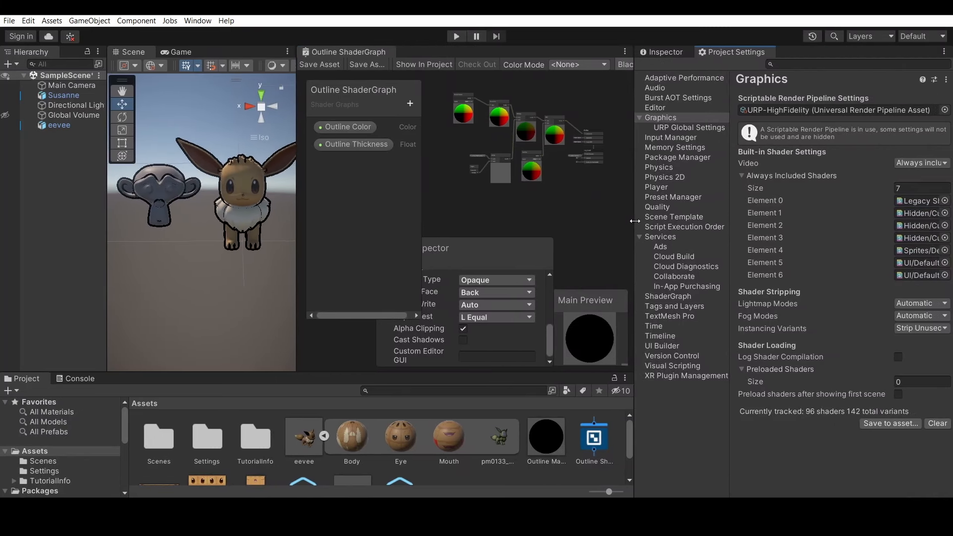
double_click(744, 111)
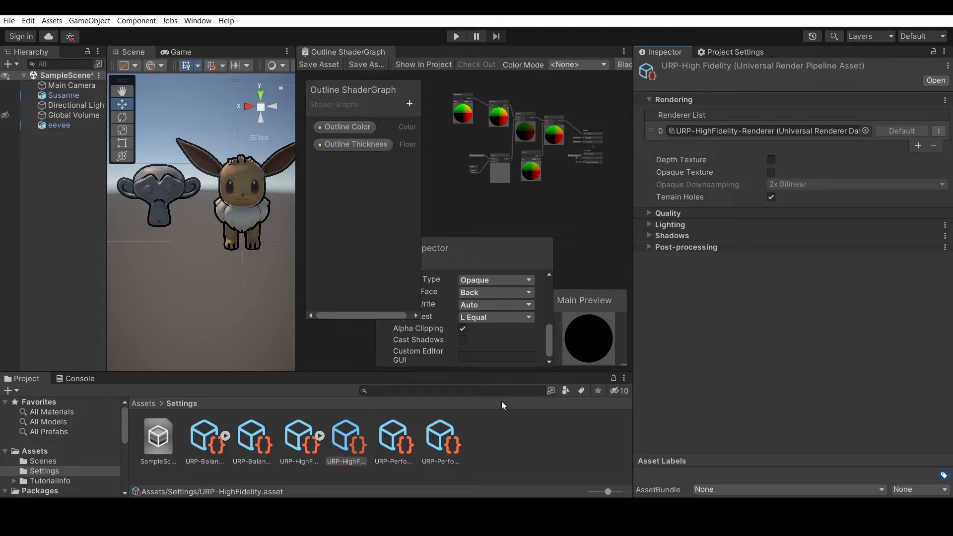
left_click(138, 404)
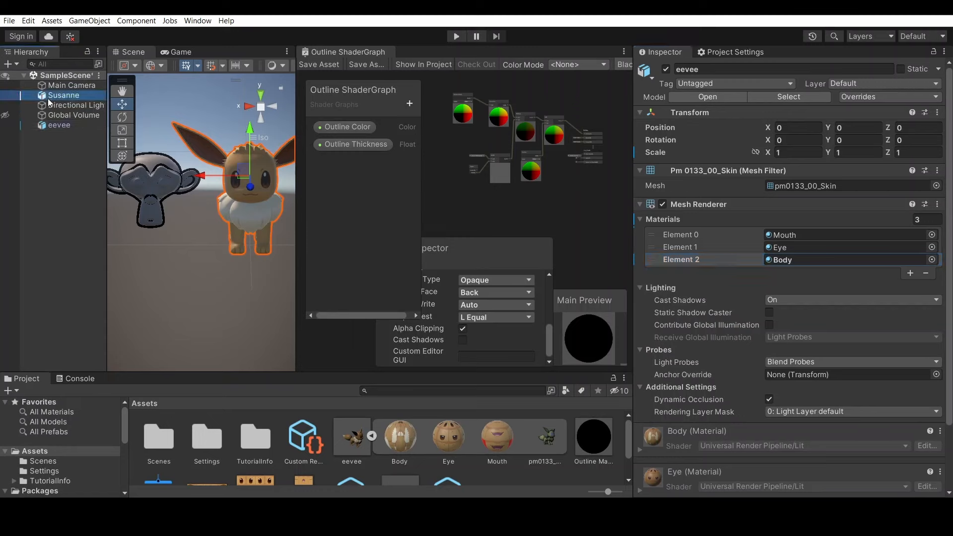
Remove the Outline Material slot from Susanne and name User Layer 3 "Outlined Objects"
left_click(49, 98)
left_click(928, 261)
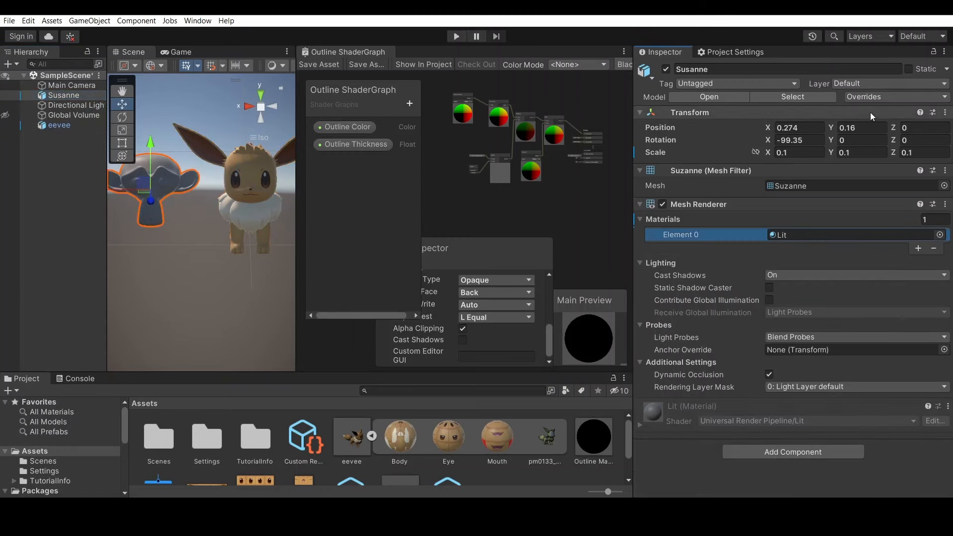
left_click(877, 83)
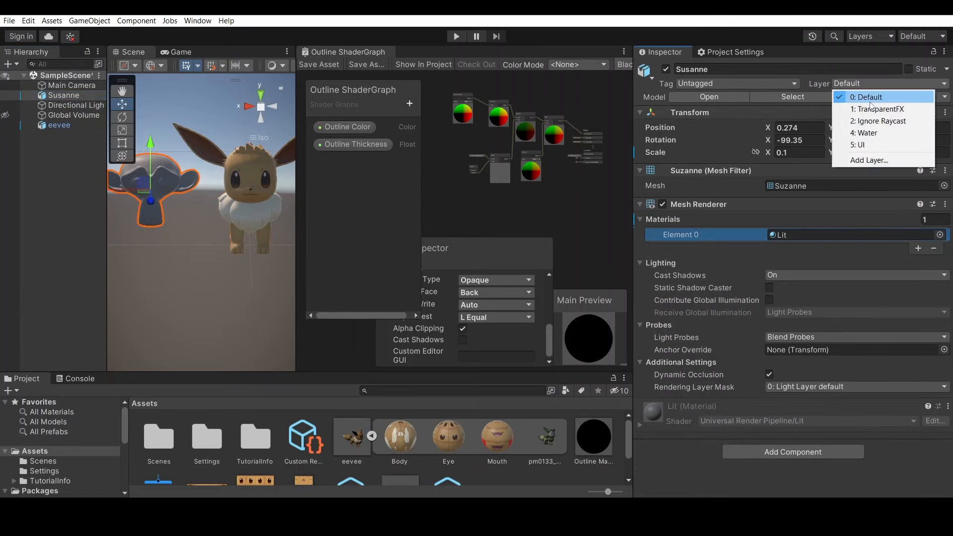
left_click(869, 159)
left_click(799, 175)
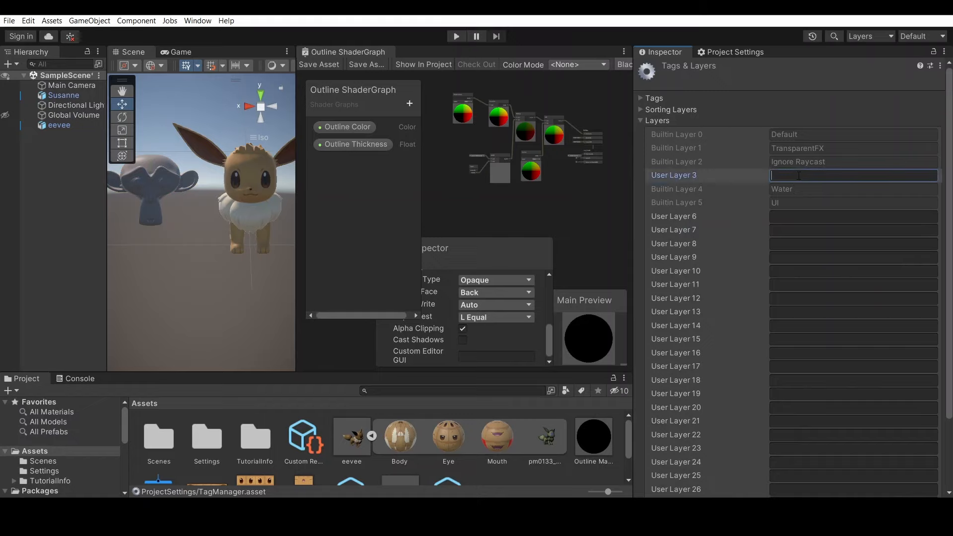
type("Outlined Objects")
Assign the Outlined Objects layer to both Susanne and the eevee
left_click(63, 95)
left_click(885, 84)
left_click(879, 133)
left_click(80, 128)
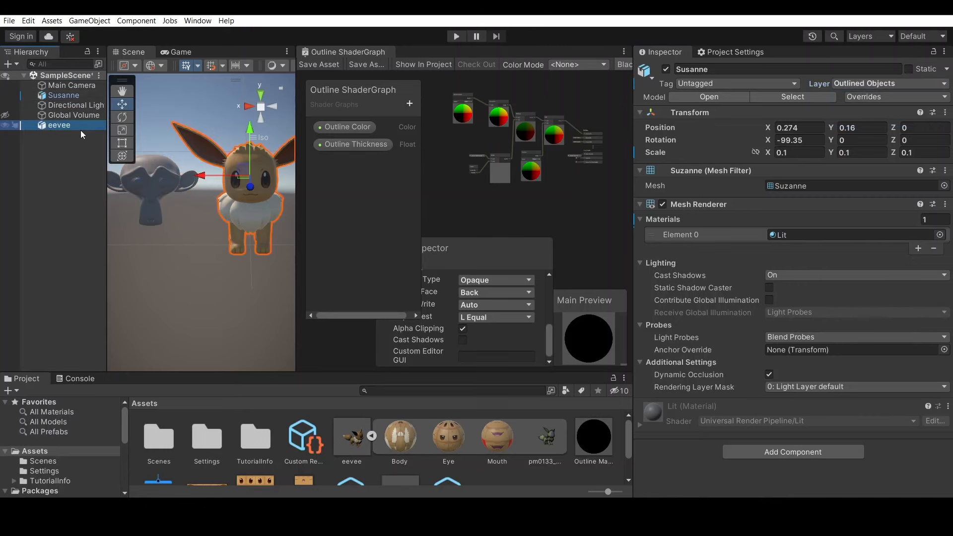
left_click(913, 85)
left_click(879, 133)
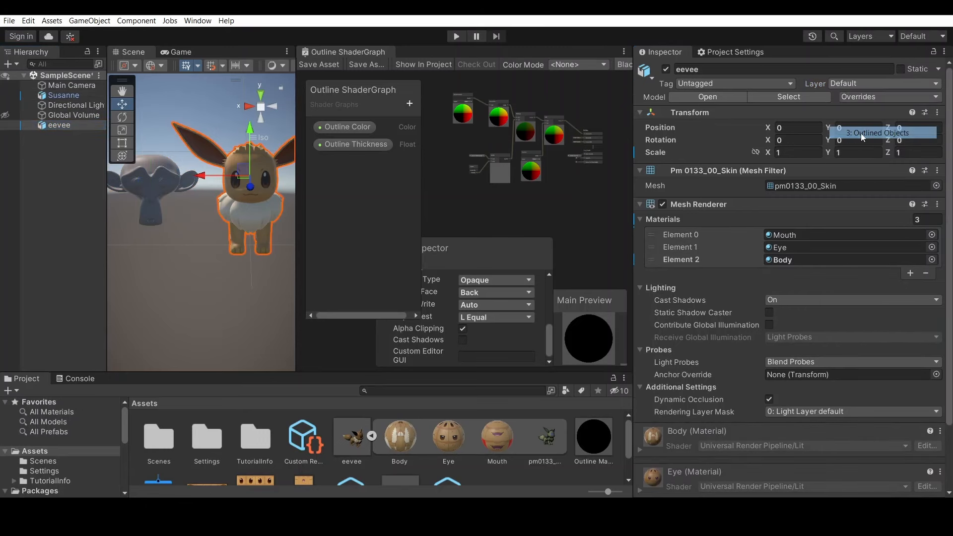
Exclude Outlined Objects from the Opaque and Transparent Layer Masks of the Custom Renderer asset
left_click(308, 439)
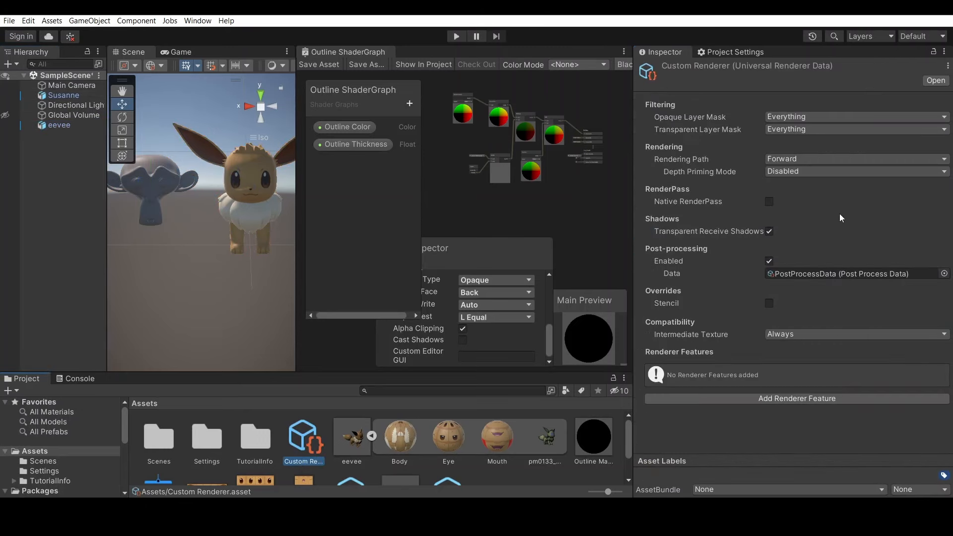
left_click(796, 118)
left_click(804, 189)
left_click(797, 129)
left_click(804, 201)
Add a Render Objects feature to the Custom Renderer and set its filter Layer Mask to Outlined Objects
left_click(752, 395)
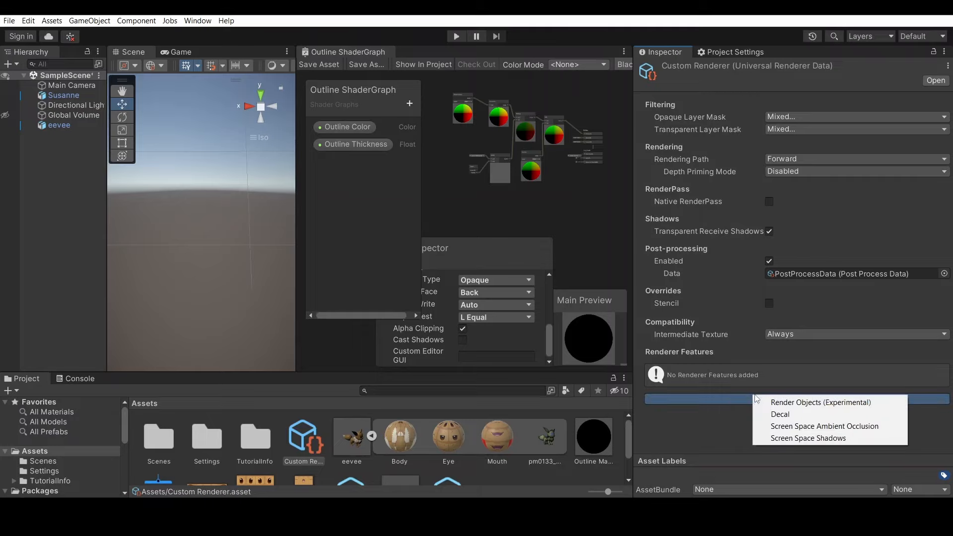
left_click(780, 403)
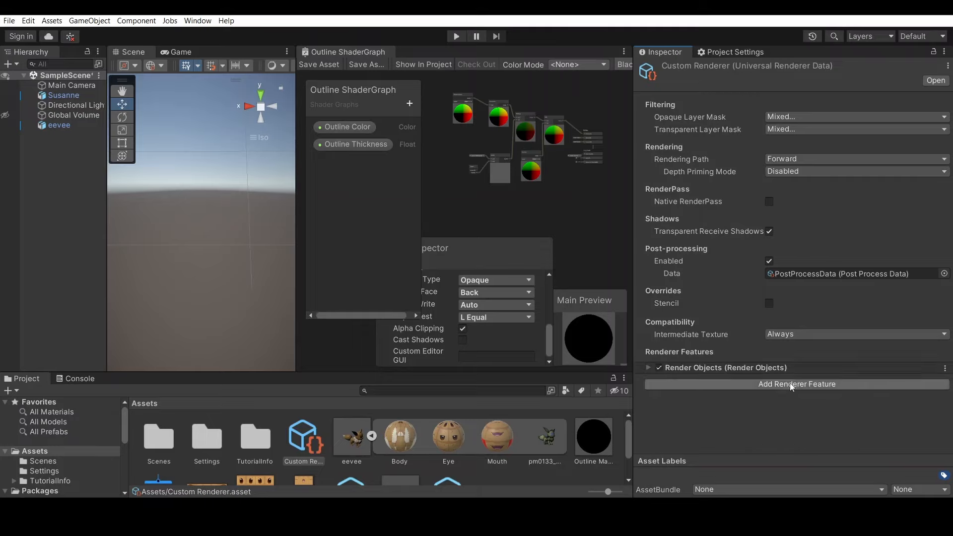
left_click(651, 367)
scroll(794, 322, "down", 3)
left_click(853, 338)
left_click(805, 410)
Set the Render Objects feature's override material to Outline Material
left_click(936, 375)
scroll(799, 422, "down", 5)
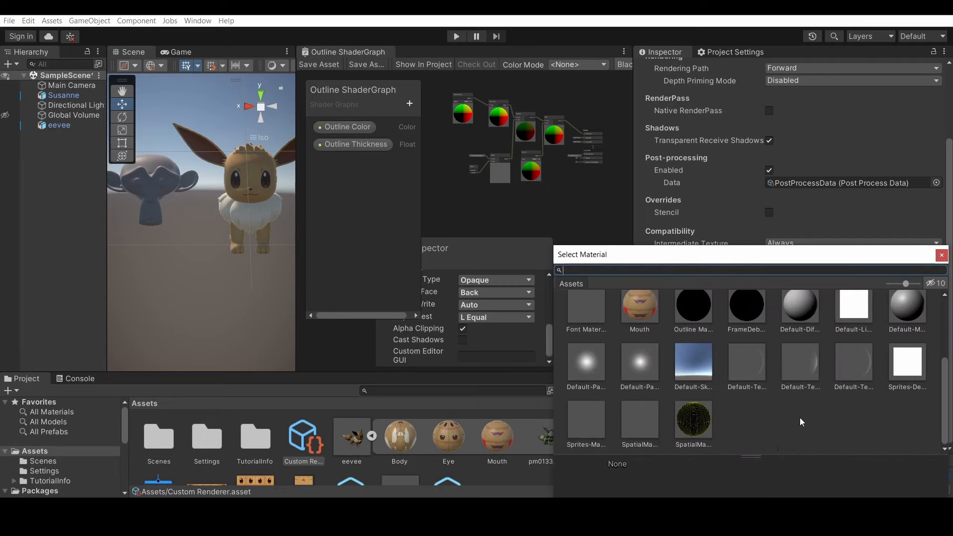
scroll(719, 347, "up", 3)
double_click(697, 398)
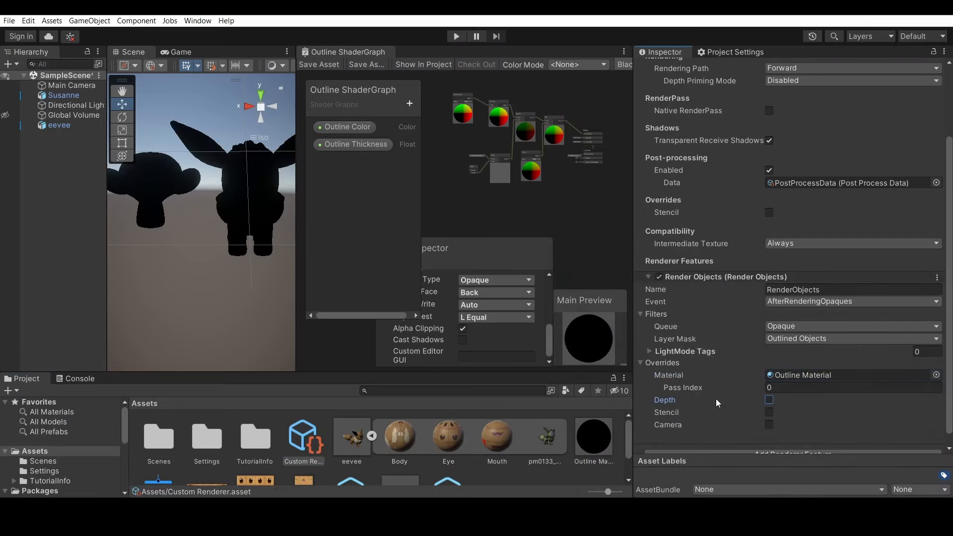
Enable the Depth override on the Render Objects feature and set its event to AfterRenderingSkybox
left_click(769, 400)
left_click(814, 301)
left_click(814, 457)
Add a second Render Objects feature to the Custom Renderer, expand it and open its Layer Mask choices
scroll(794, 397, "down", 3)
left_click(783, 443)
left_click(806, 452)
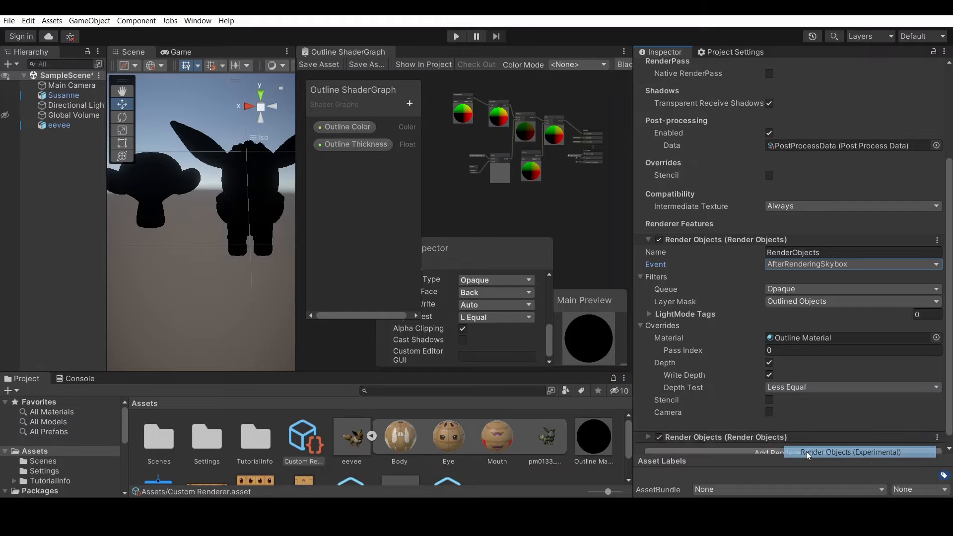
scroll(814, 427, "down", 1)
left_click(647, 426)
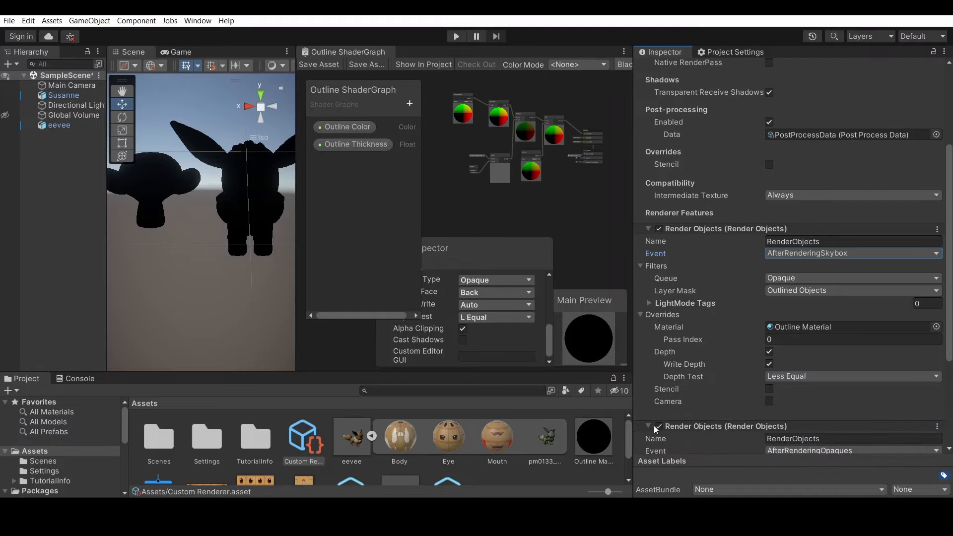
scroll(654, 425, "down", 5)
left_click(781, 354)
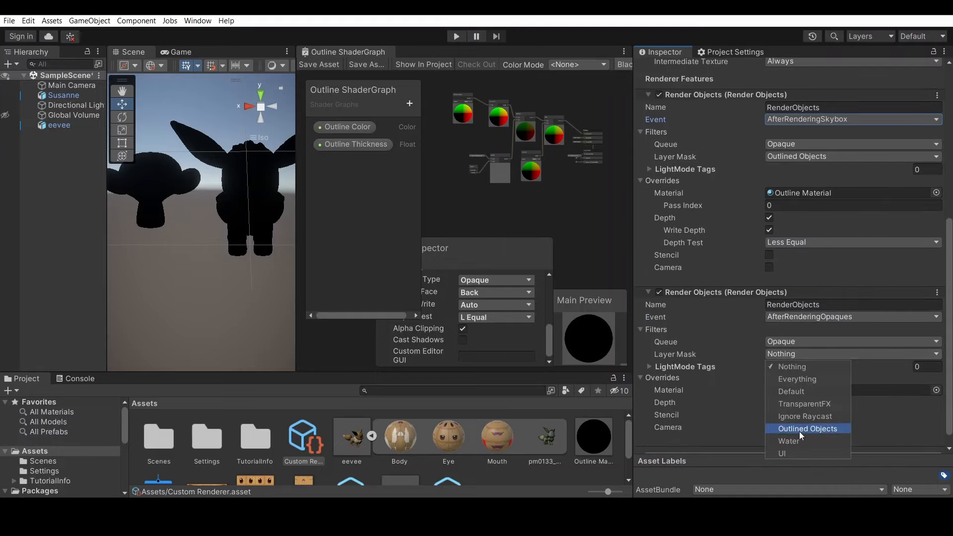